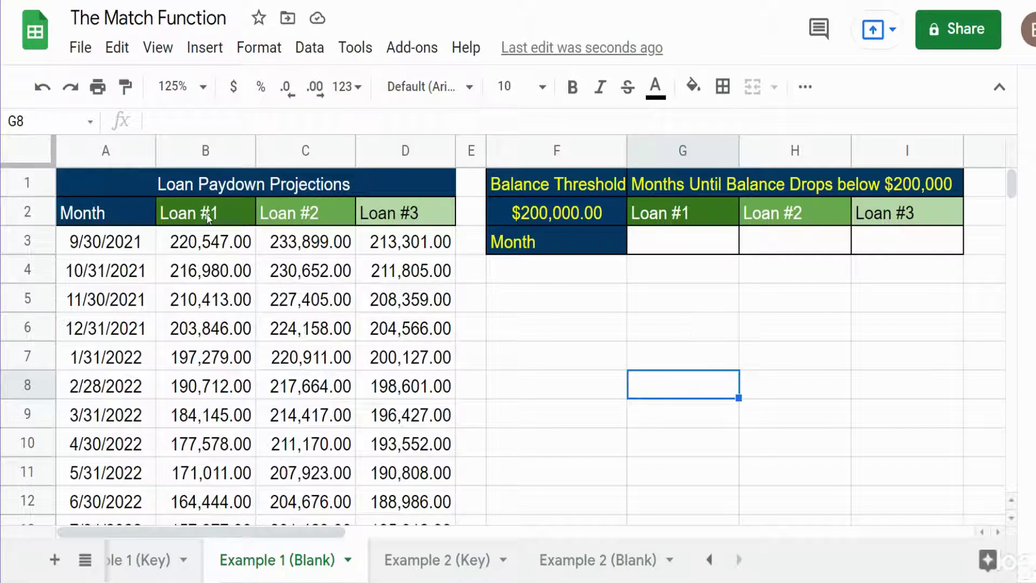
{"action": "left_click", "coordinate": [218, 150]}
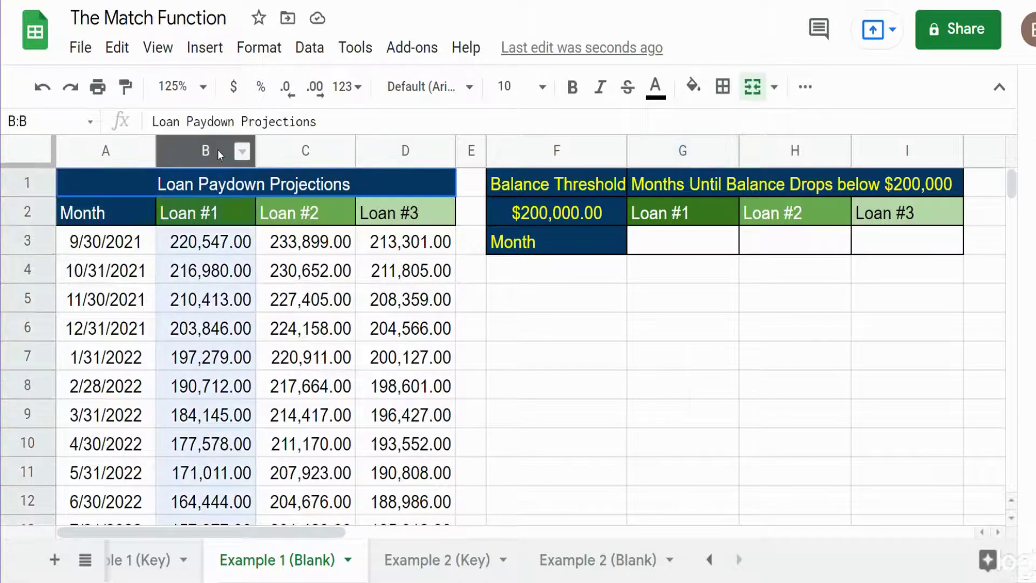
{"action": "left_click", "coordinate": [283, 150]}
{"action": "left_click", "coordinate": [382, 151]}
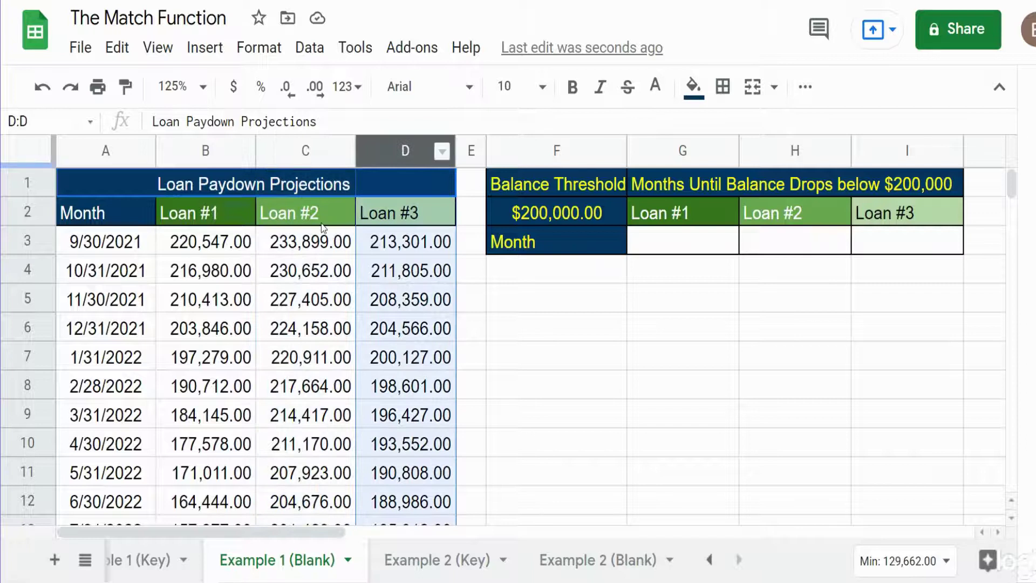
{"action": "left_click", "coordinate": [232, 387]}
{"action": "left_click", "coordinate": [98, 385]}
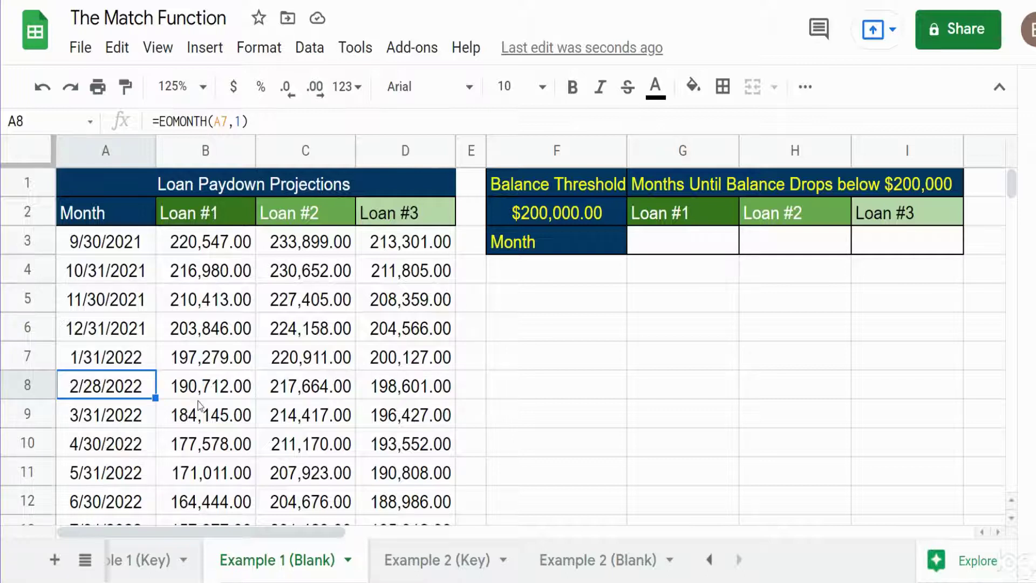
- Enter =MATCH(F2,B:B,-1) in cell G6 to locate the Loan #1 row for the balance threshold, and check it against column B
{"action": "left_click", "coordinate": [668, 337]}
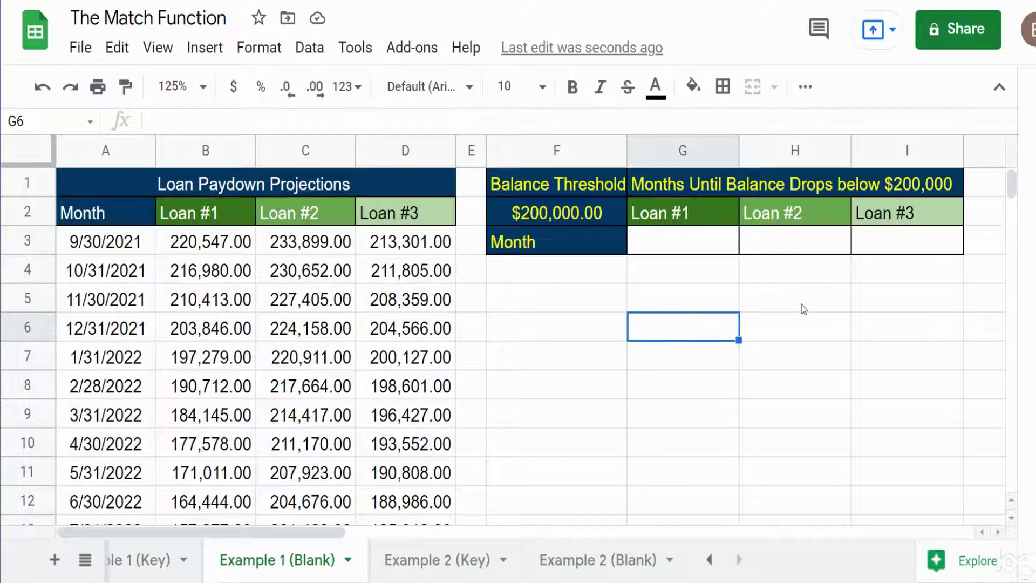
{"action": "type", "text": "=M"}
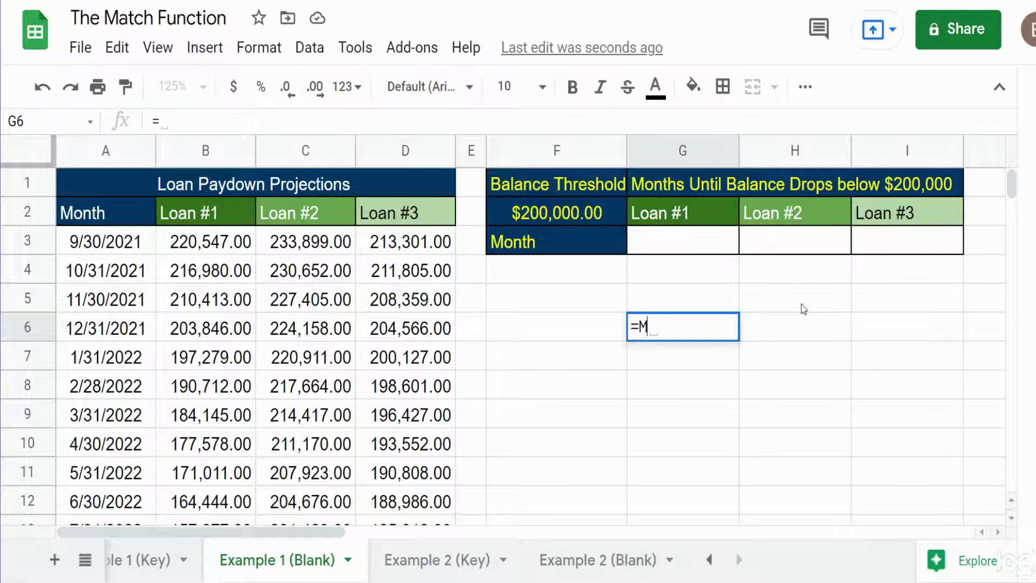
{"action": "type", "text": "atch("}
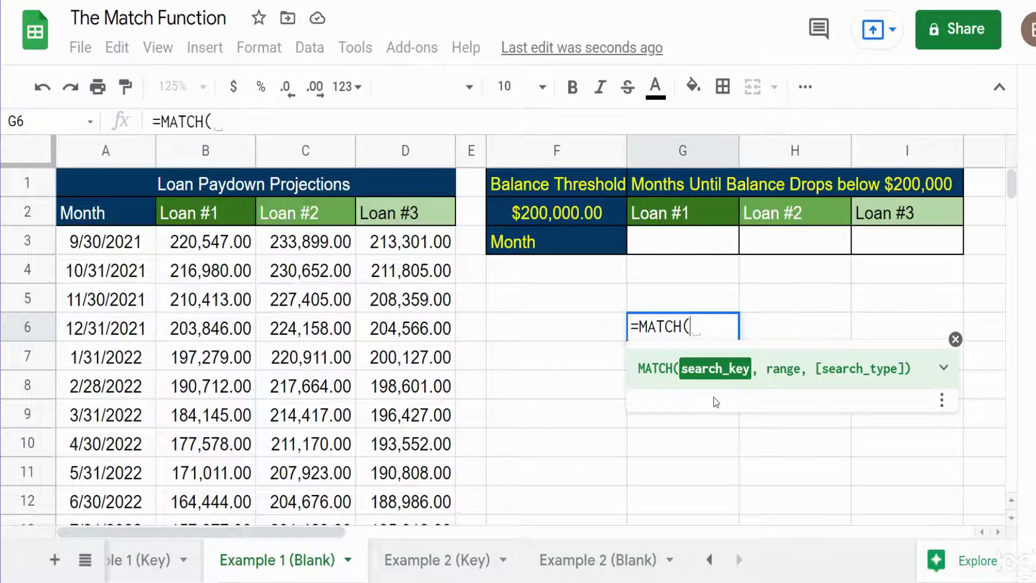
{"action": "left_click", "coordinate": [532, 213]}
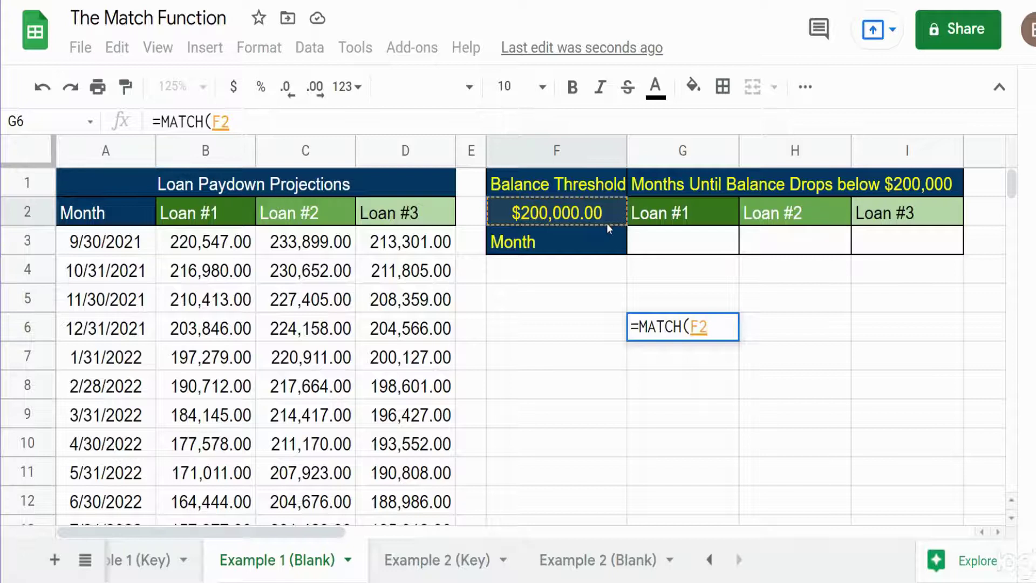
{"action": "type", "text": ","}
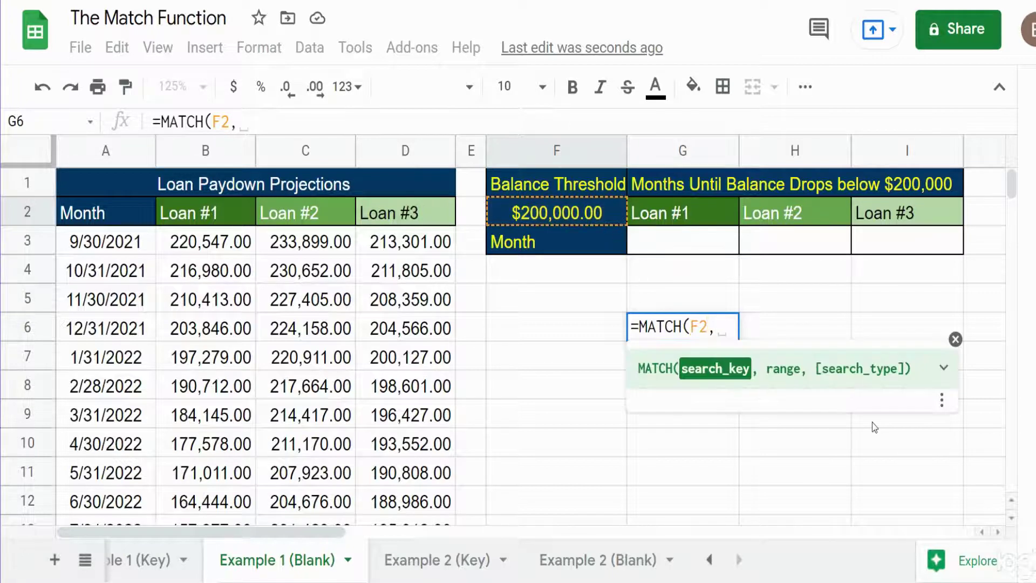
{"action": "left_click", "coordinate": [211, 151]}
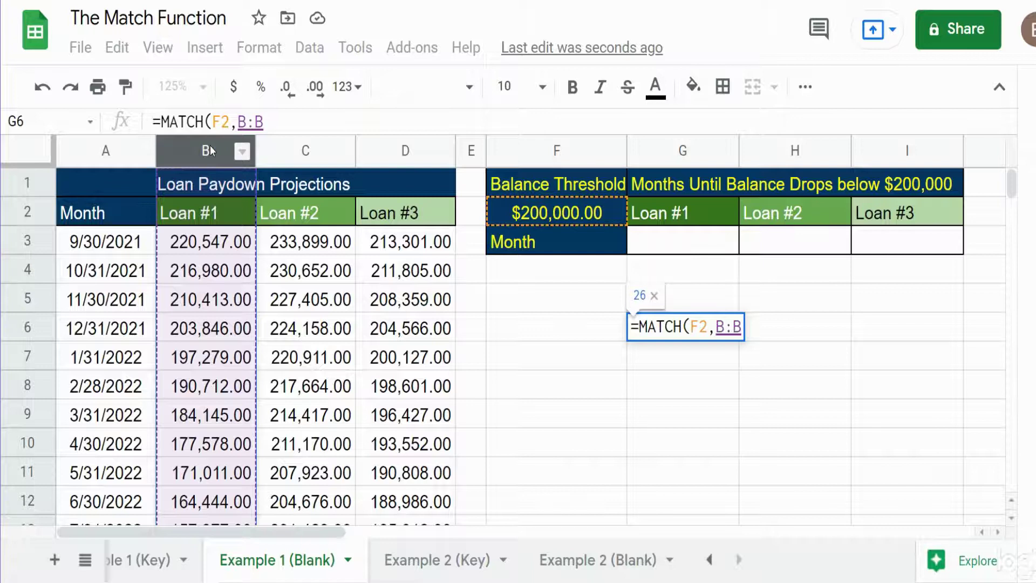
{"action": "type", "text": ","}
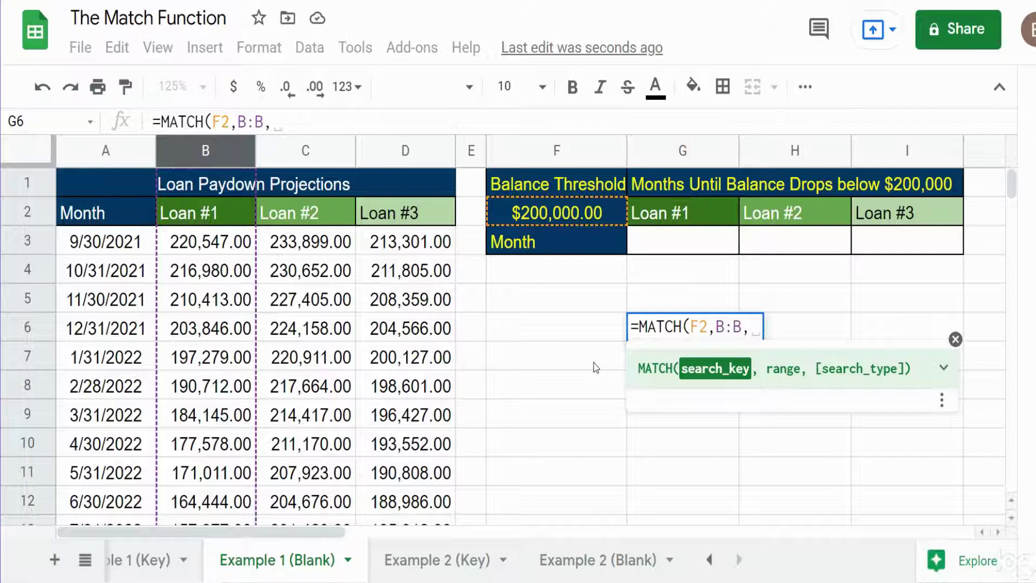
{"action": "type", "text": "-"}
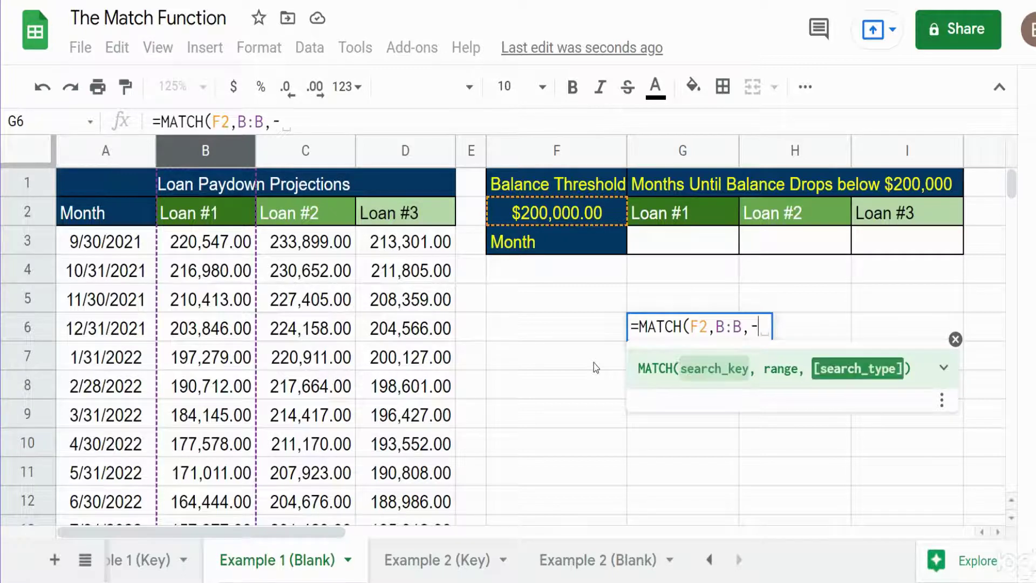
{"action": "type", "text": "1"}
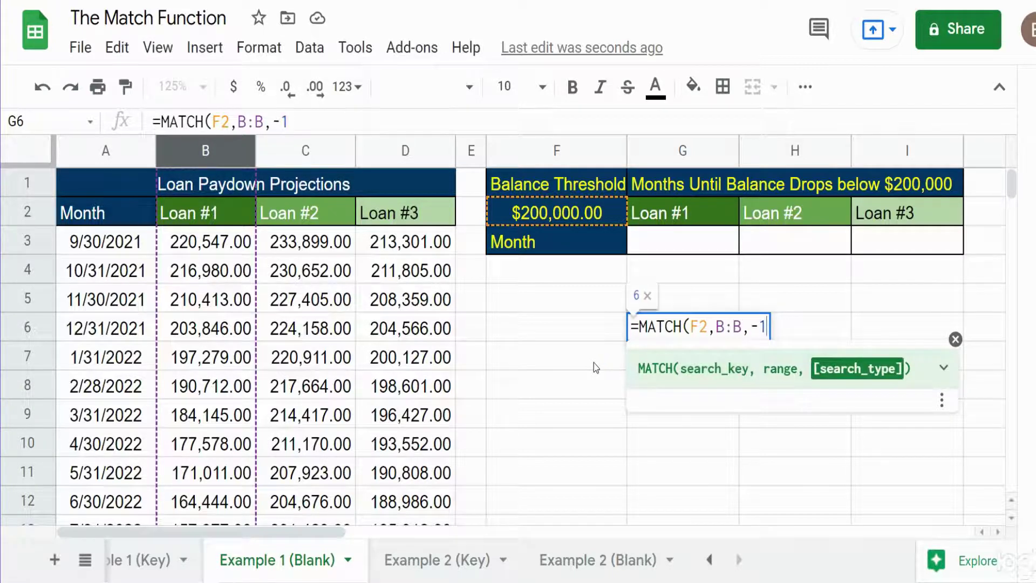
{"action": "type", "text": ")"}
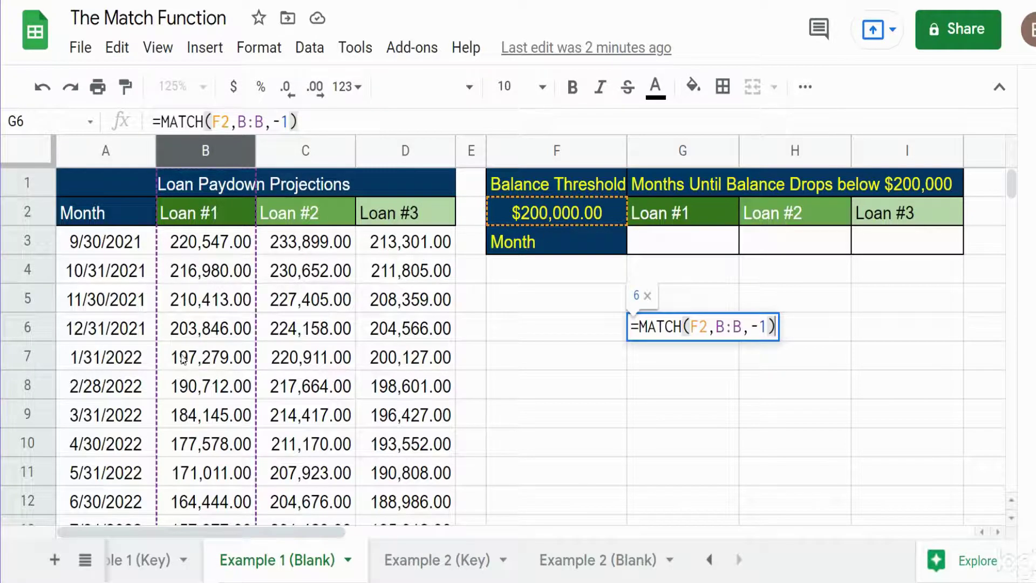
{"action": "key", "text": "Return"}
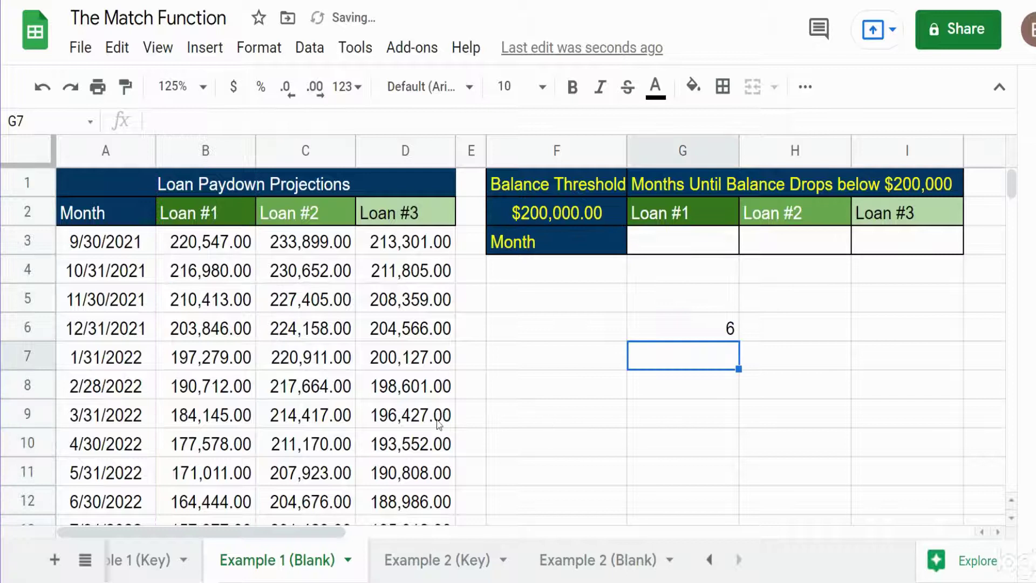
{"action": "left_click", "coordinate": [190, 330]}
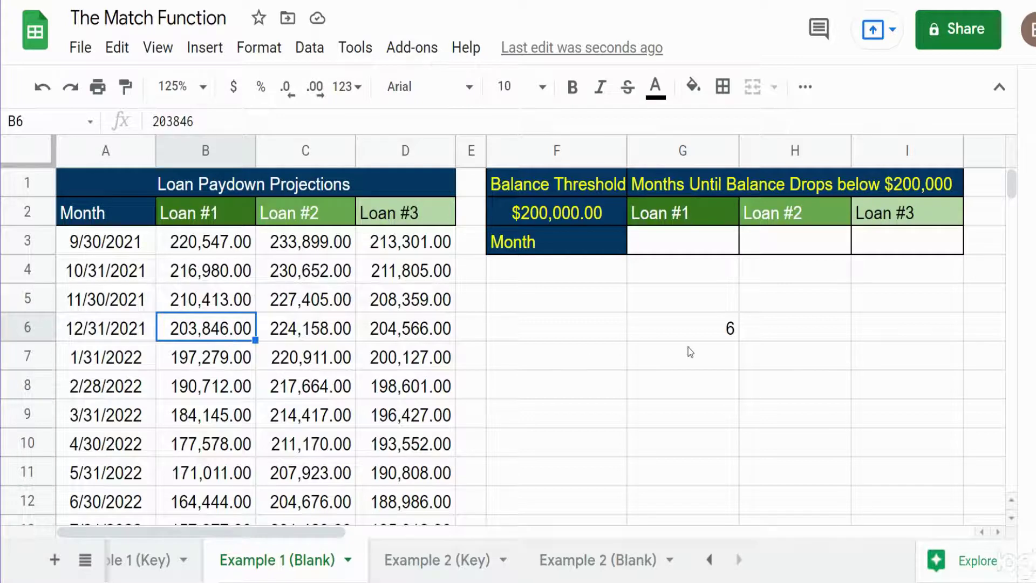
- Append +1 to the MATCH formula in G6 and compare the result with the Loan #1 balance and month in row 7
{"action": "left_click", "coordinate": [722, 328]}
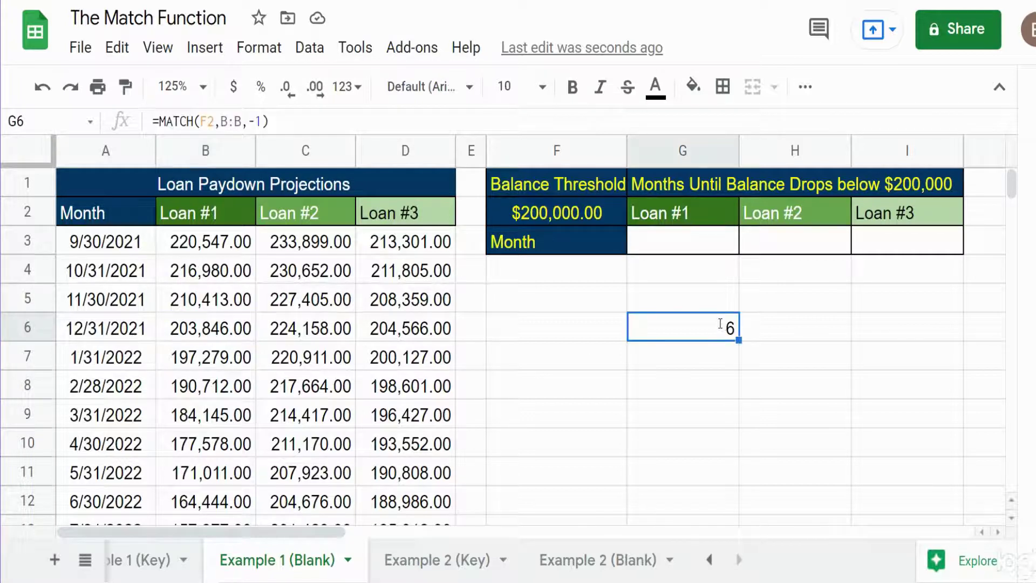
{"action": "double_click", "coordinate": [721, 327]}
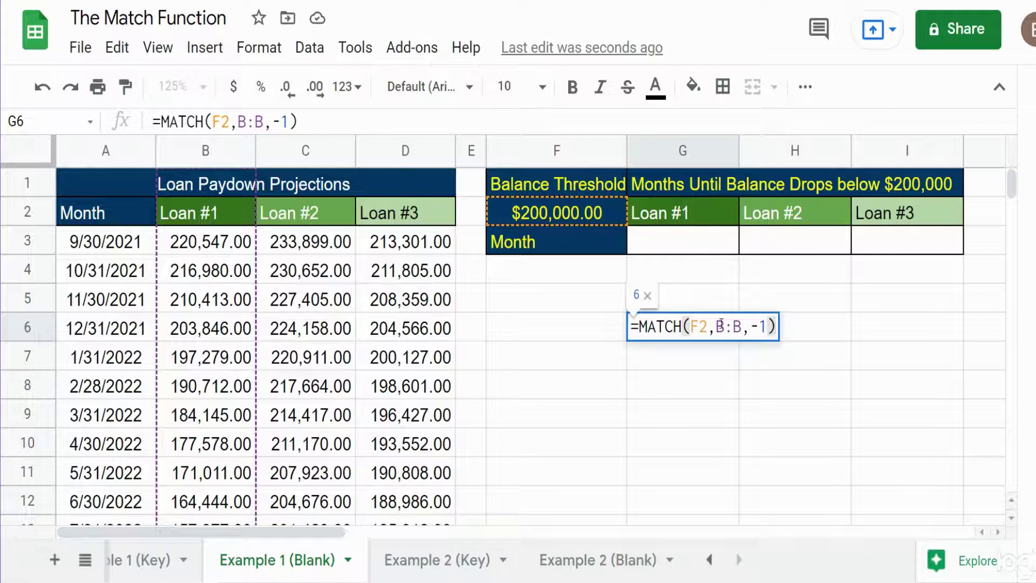
{"action": "type", "text": "+1"}
{"action": "key", "text": "Return"}
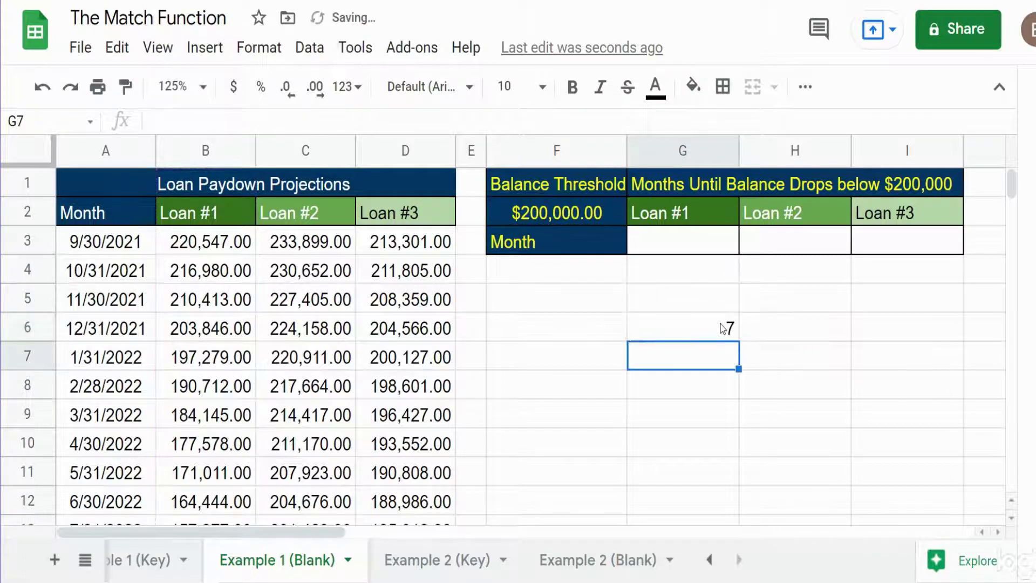
{"action": "left_click", "coordinate": [200, 360]}
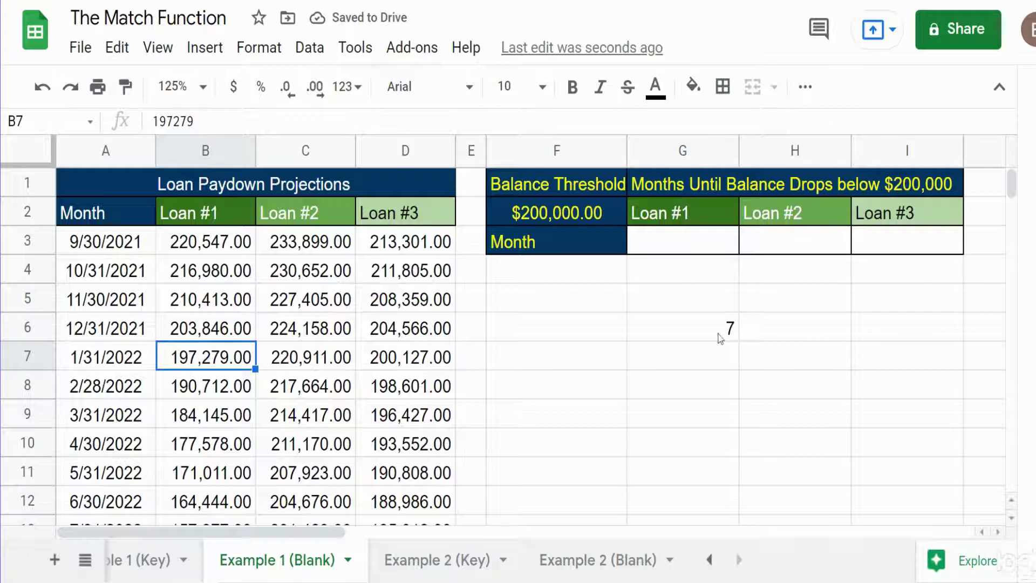
{"action": "left_click", "coordinate": [723, 334]}
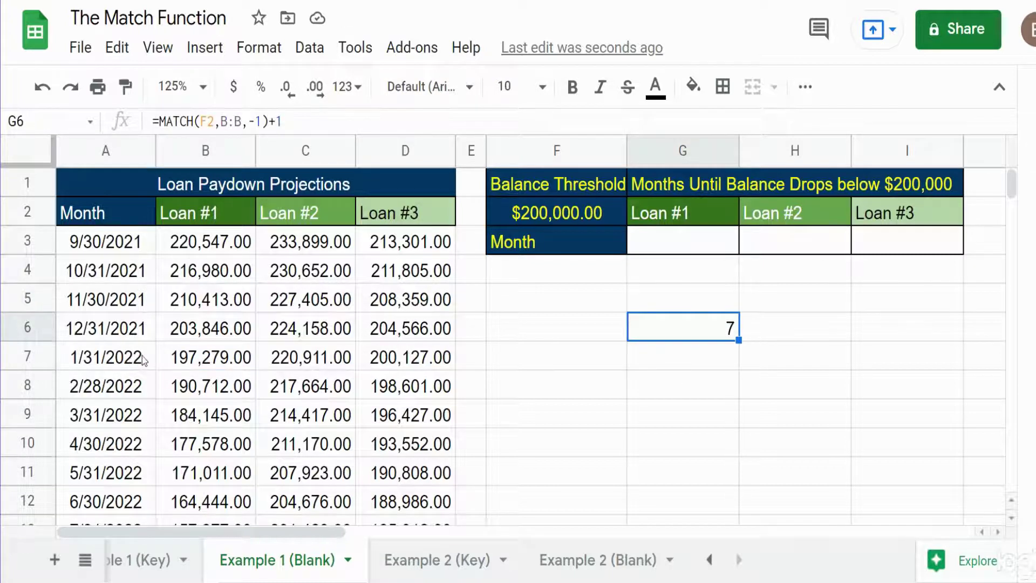
{"action": "left_click", "coordinate": [121, 361]}
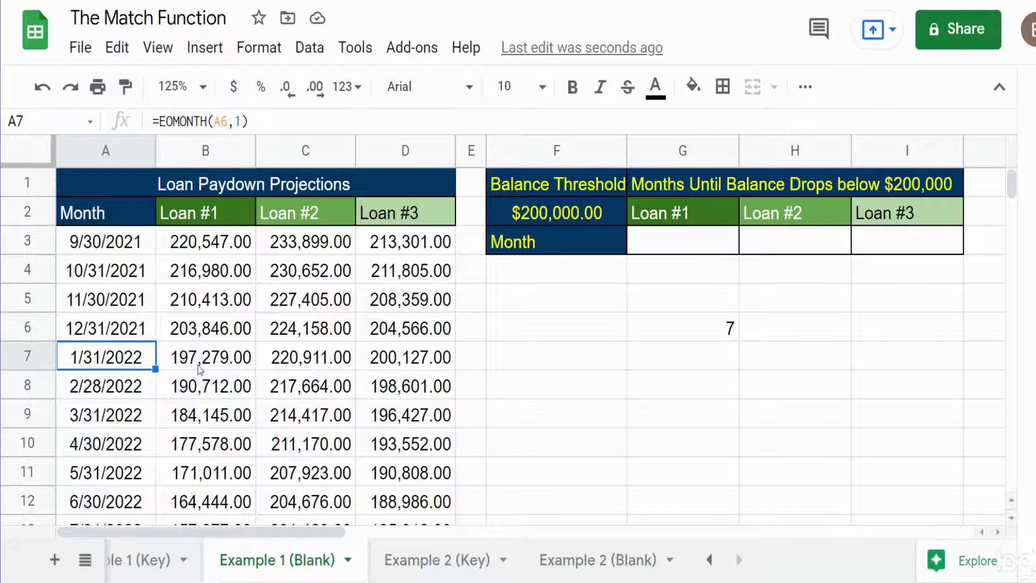
- Replace the formula in G6 with =Indirect("A7") as a test, and clear the cell again
{"action": "left_click", "coordinate": [690, 326]}
{"action": "type", "text": "="}
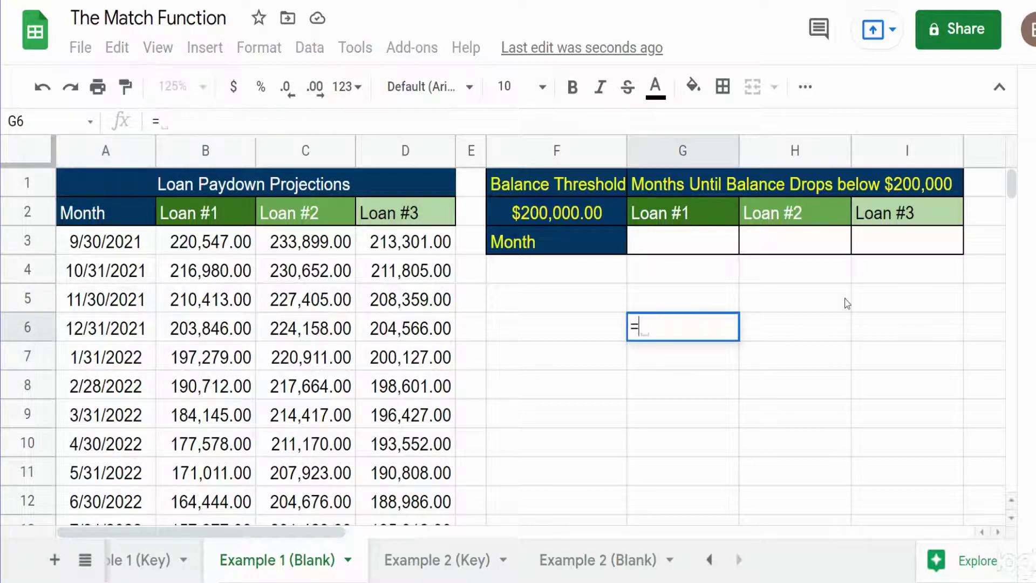
{"action": "type", "text": "Indirect("}
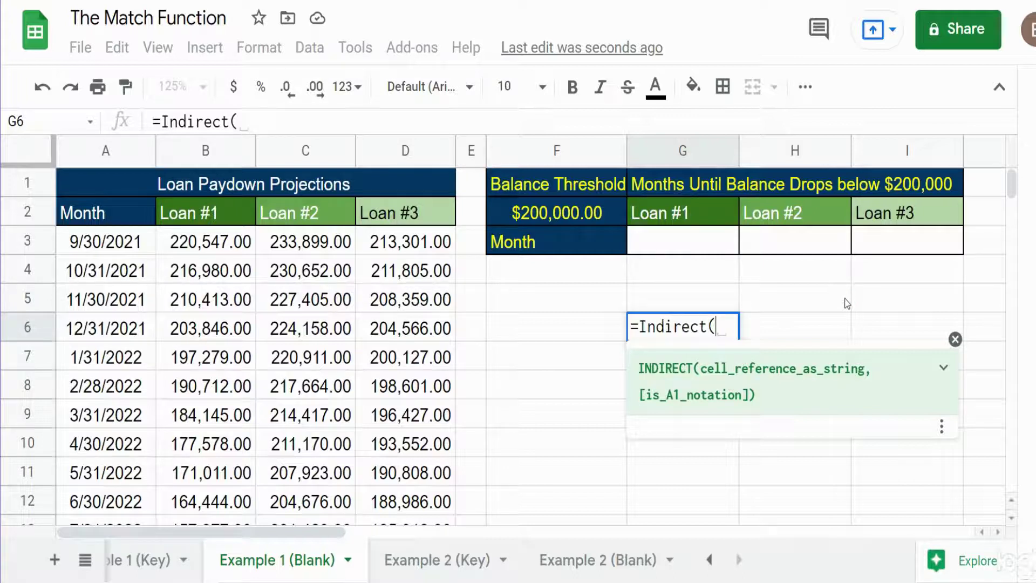
{"action": "type", "text": "\""}
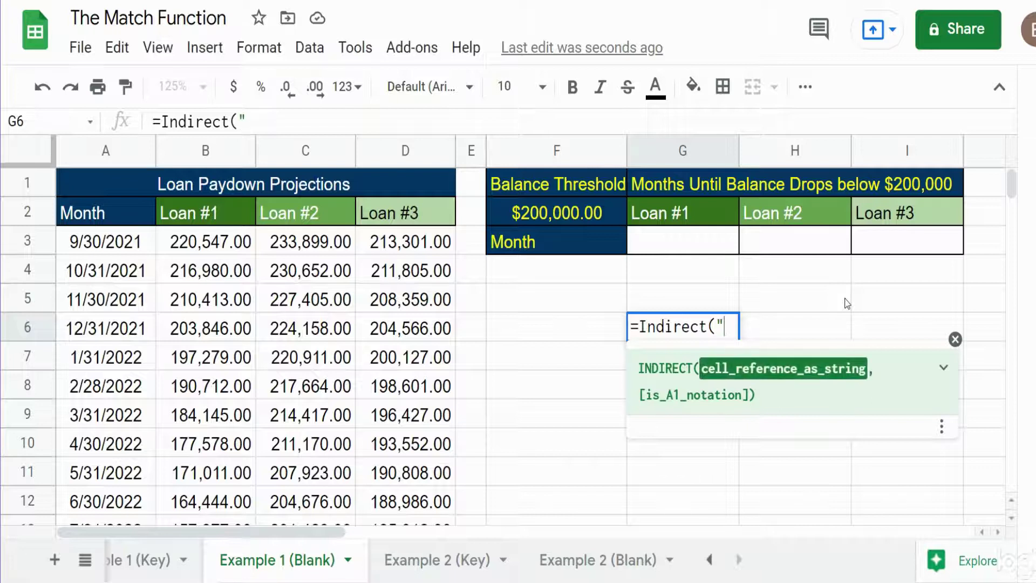
{"action": "type", "text": "A7\")"}
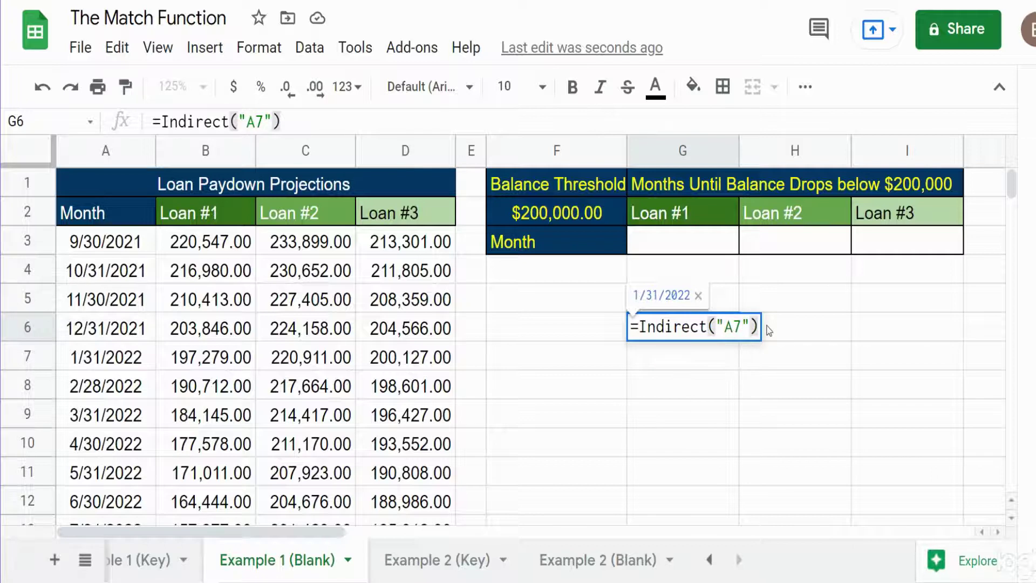
{"action": "key", "text": "Return"}
{"action": "left_click", "coordinate": [703, 331]}
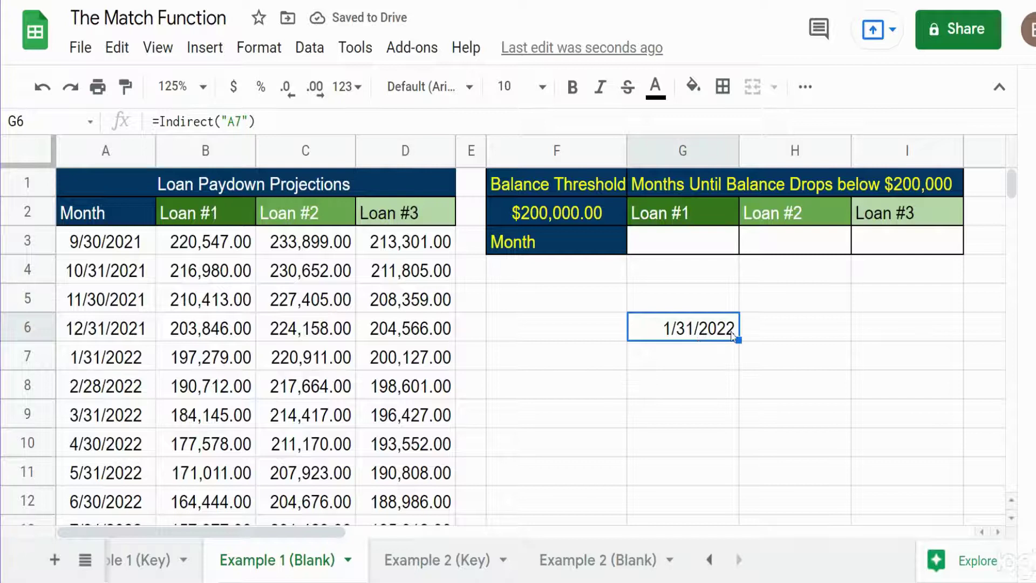
{"action": "key", "text": "Delete"}
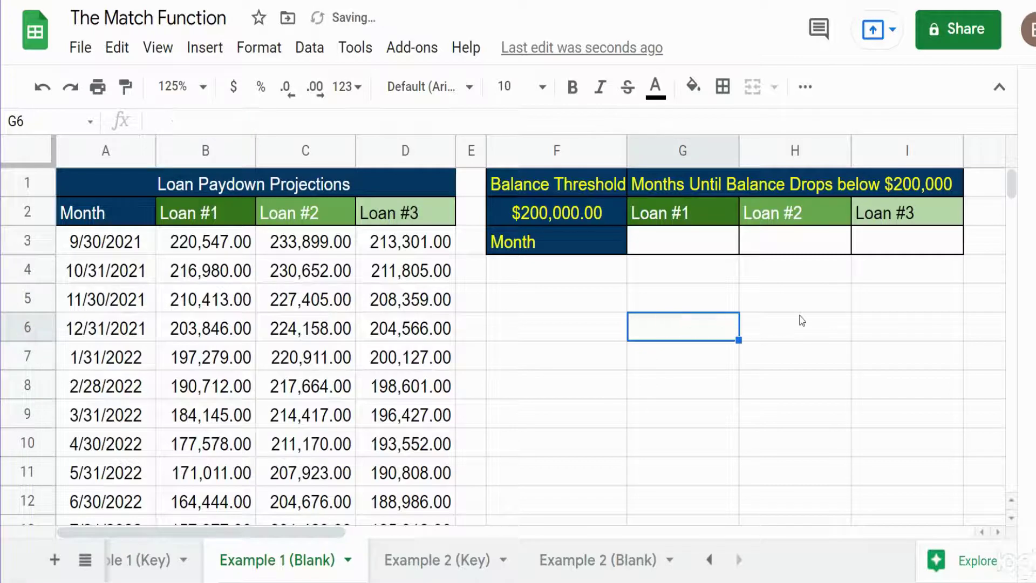
- Start the Loan #1 month formula in cell G3 with =INDIRECT("A" & Match(
{"action": "left_click", "coordinate": [695, 242]}
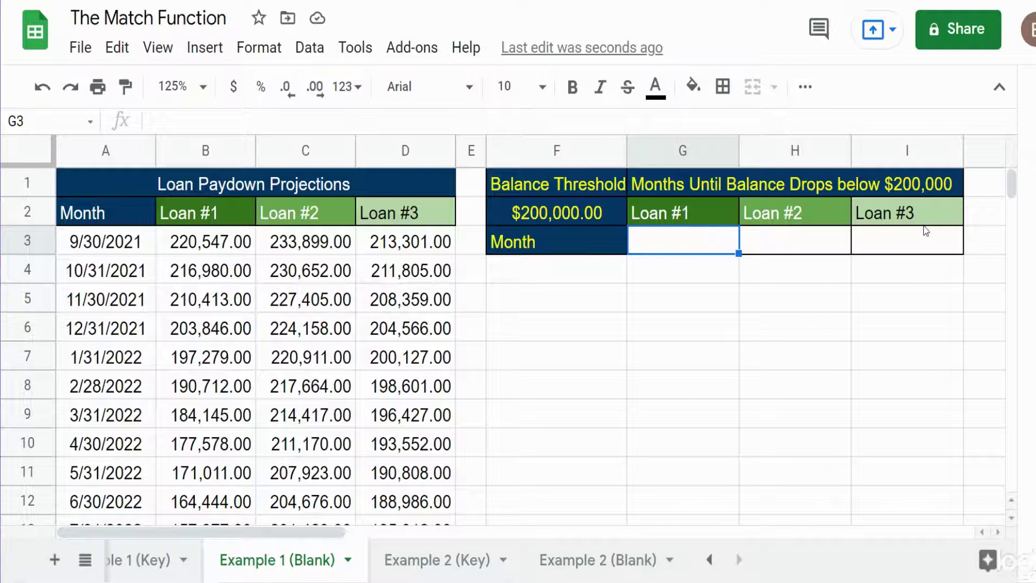
{"action": "type", "text": "=I"}
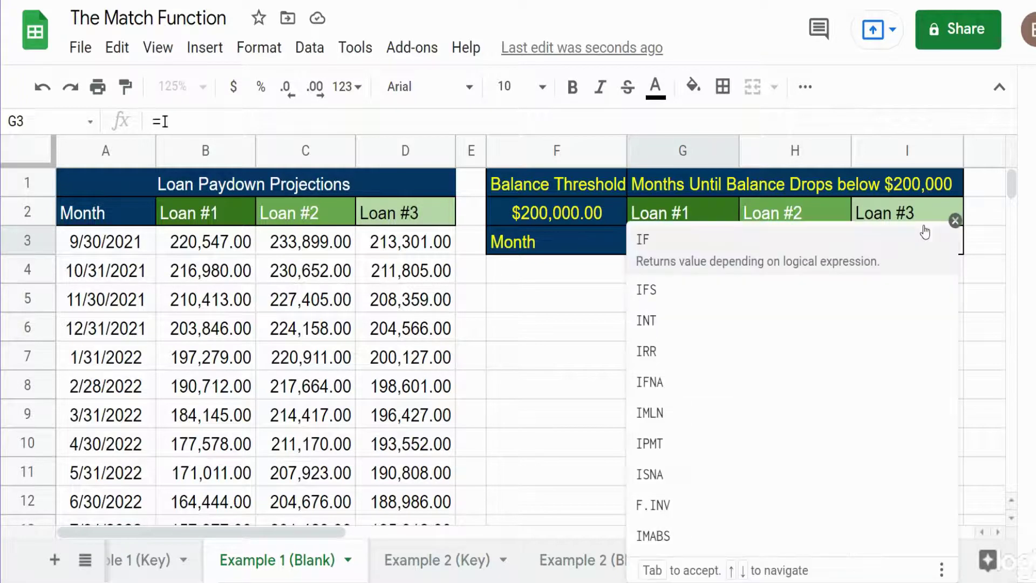
{"action": "type", "text": "nd"}
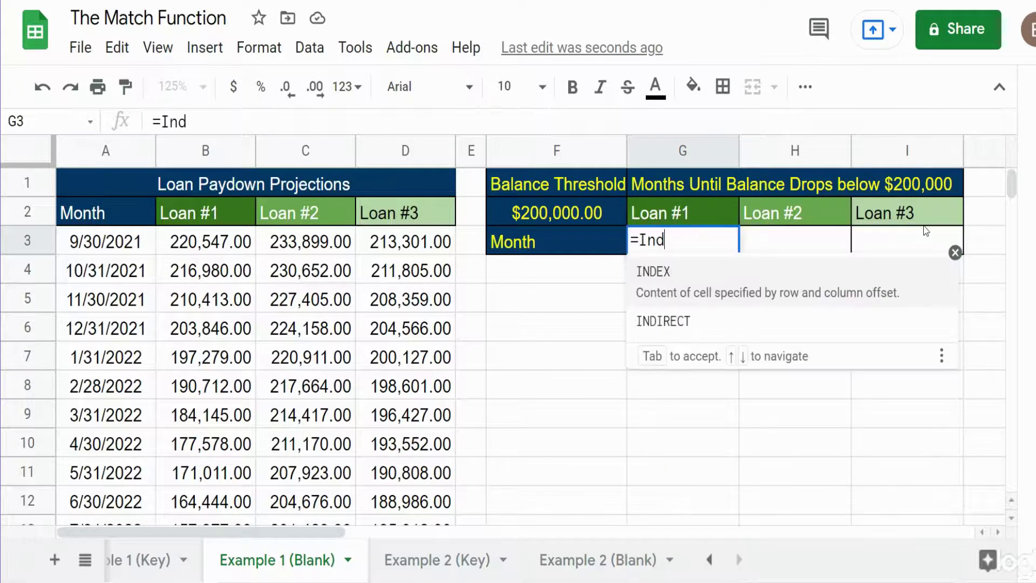
{"action": "key", "text": "Down"}
{"action": "key", "text": "Tab"}
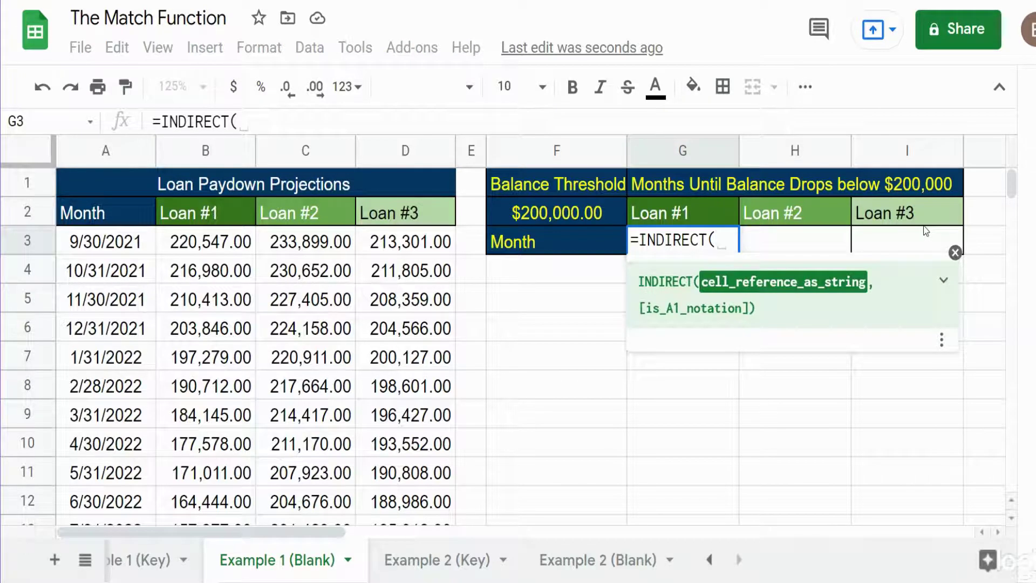
{"action": "type", "text": "\"A"}
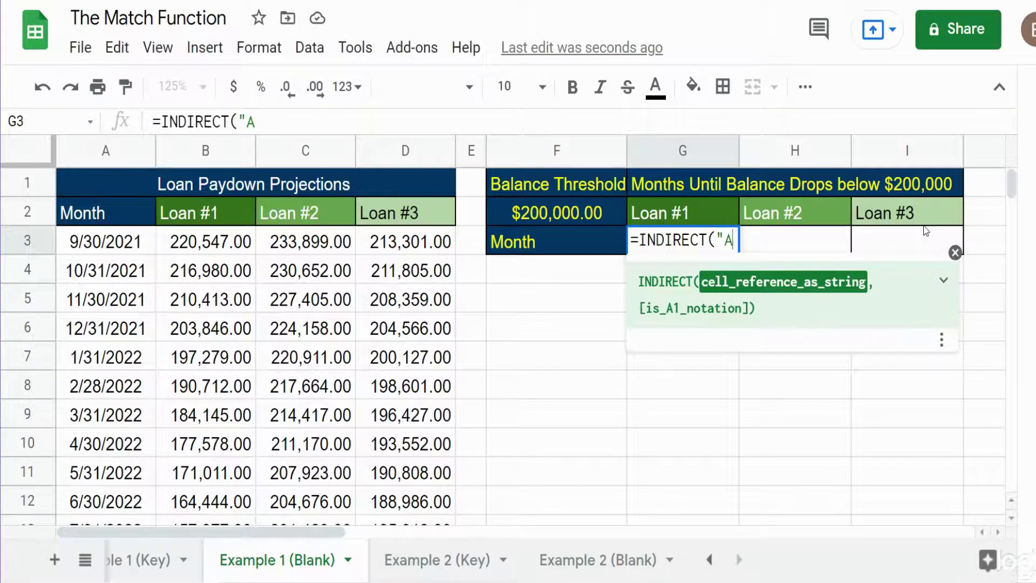
{"action": "type", "text": "\""}
{"action": "type", "text": " & Mat"}
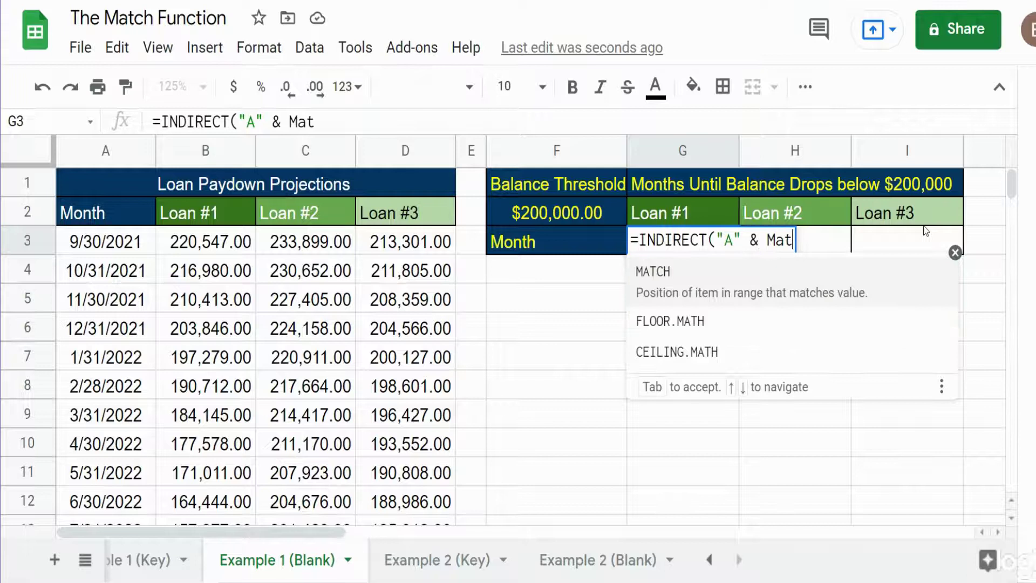
{"action": "type", "text": "ch("}
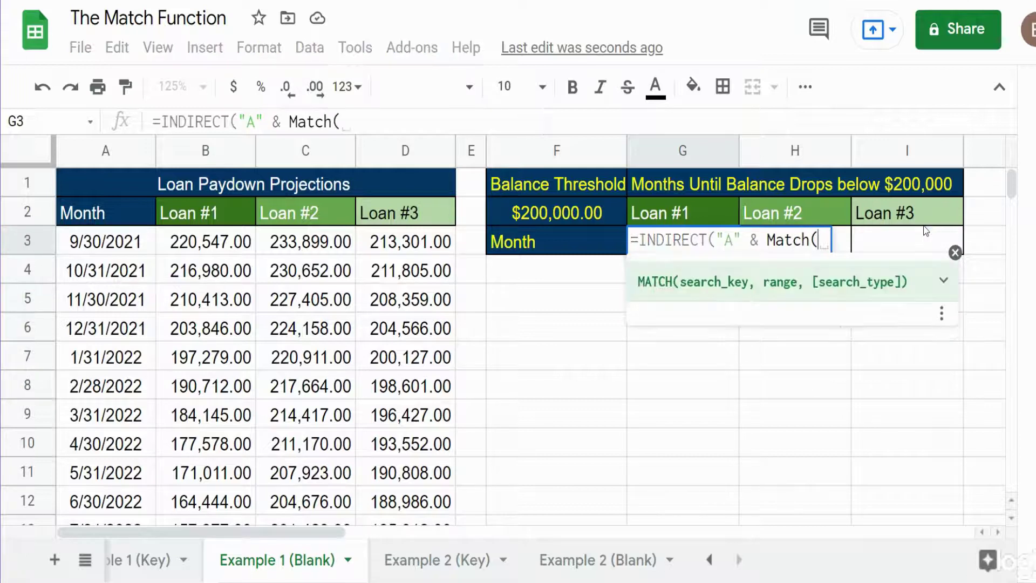
- Complete the G3 formula with absolute threshold $F$2, range B:B and search type -1, adding +1 to the MATCH result
{"action": "left_click", "coordinate": [559, 214]}
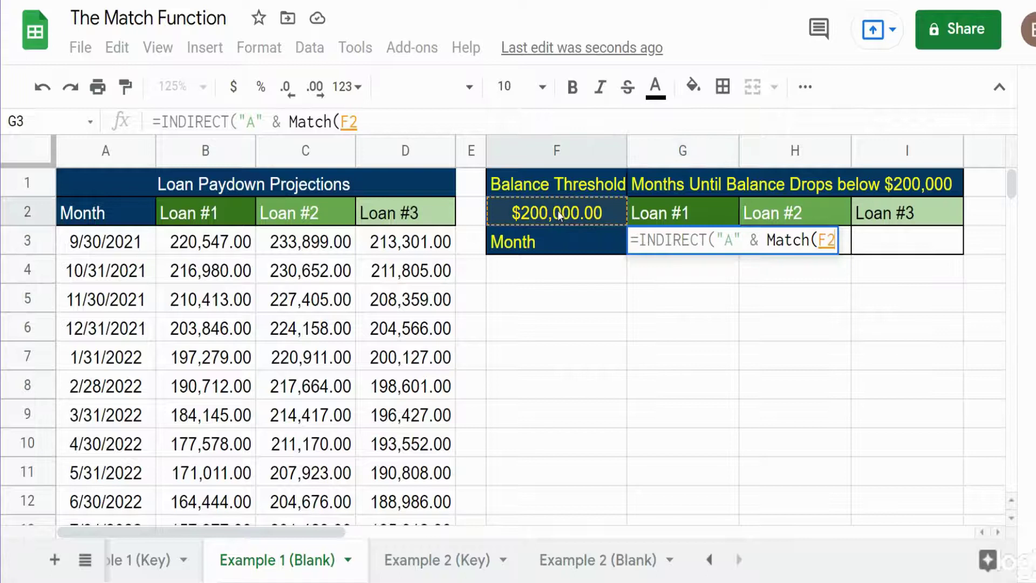
{"action": "key", "text": "F4"}
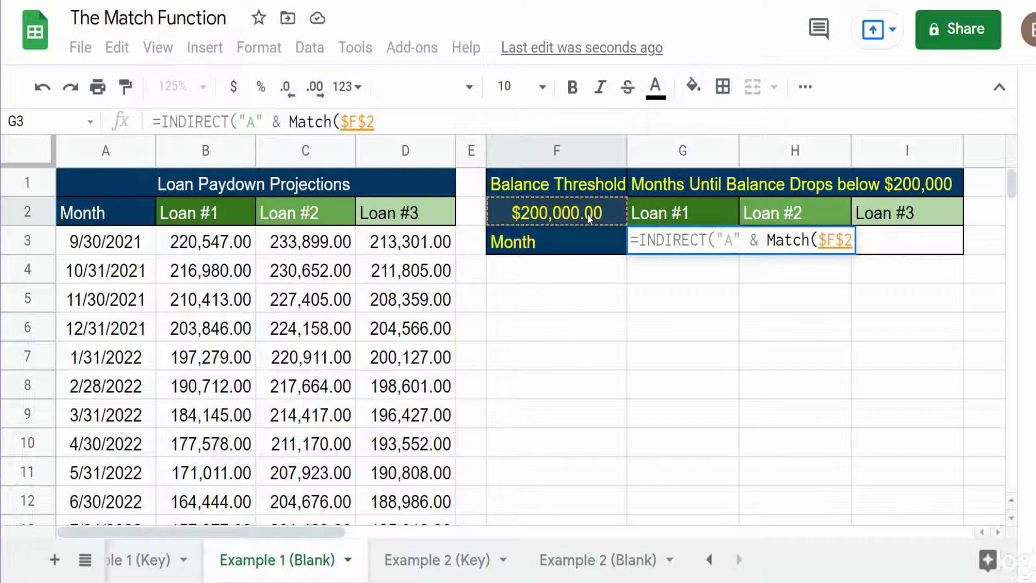
{"action": "type", "text": ","}
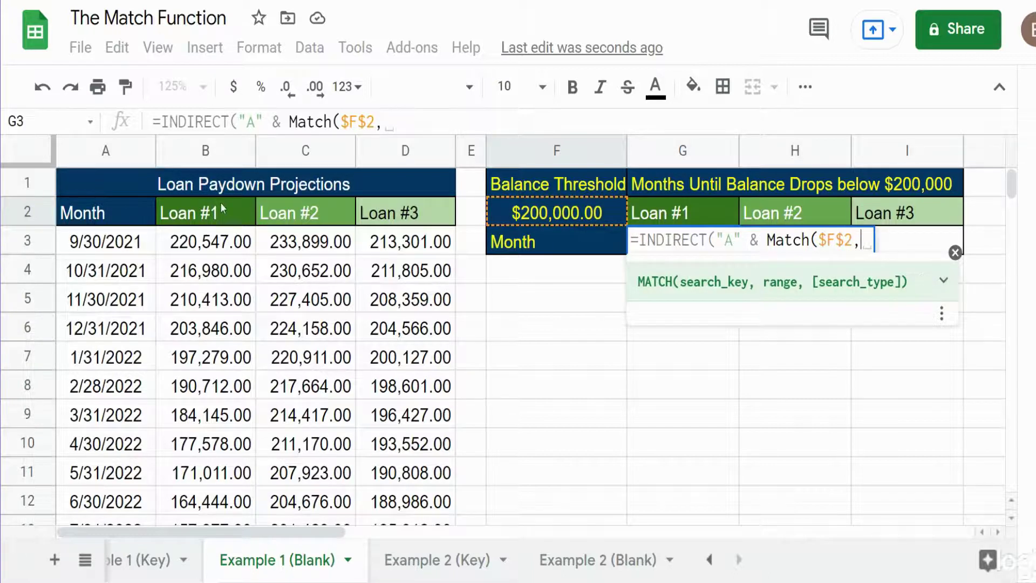
{"action": "left_click", "coordinate": [218, 157]}
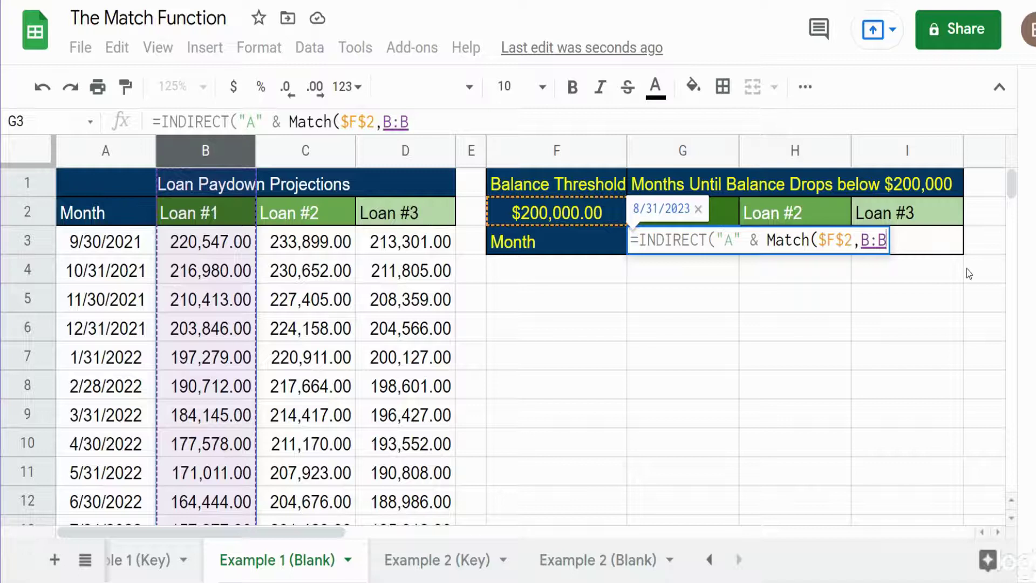
{"action": "type", "text": ","}
{"action": "key", "text": "BackSpace"}
{"action": "type", "text": "-1"}
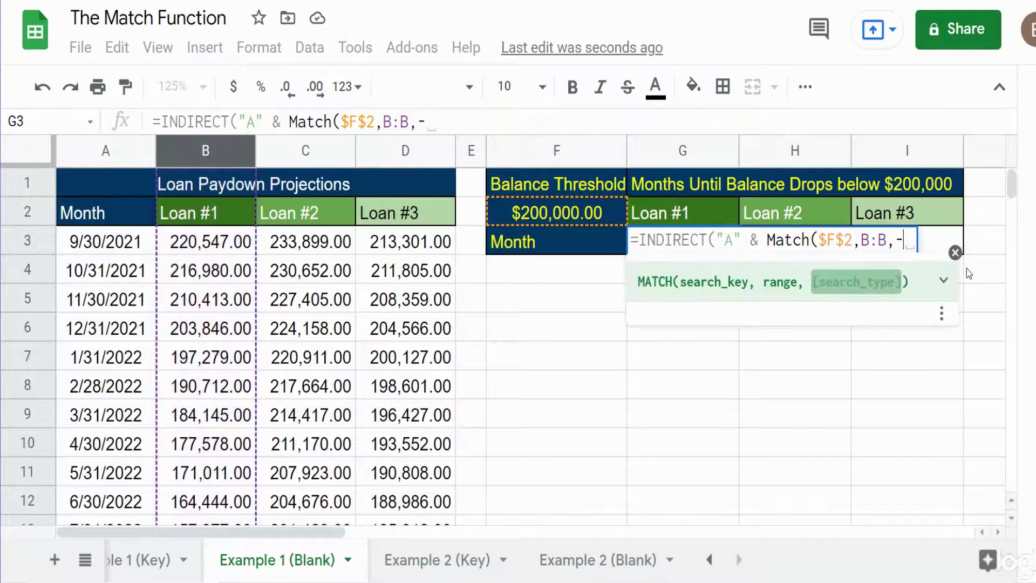
{"action": "type", "text": ")"}
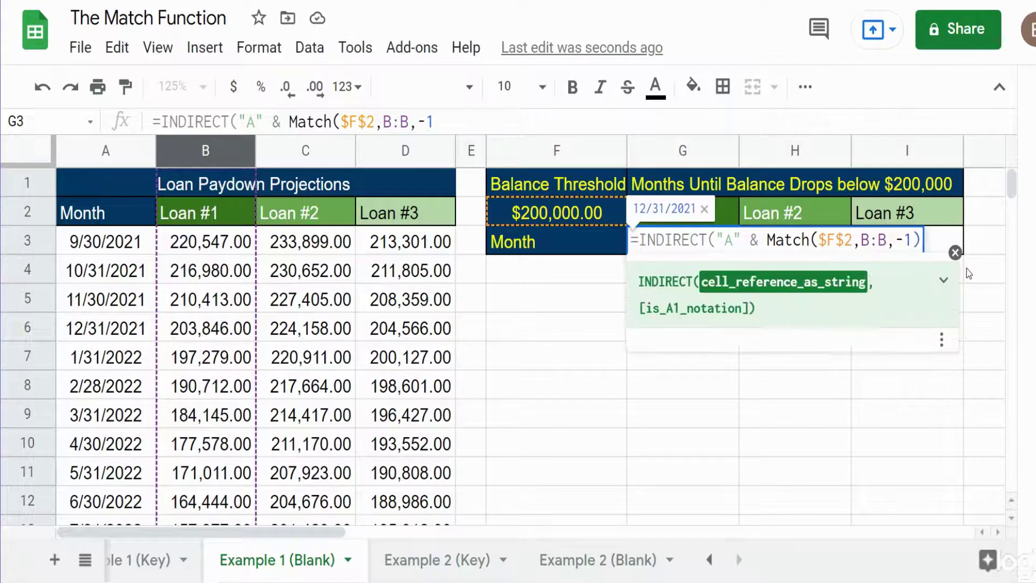
{"action": "type", "text": "+1"}
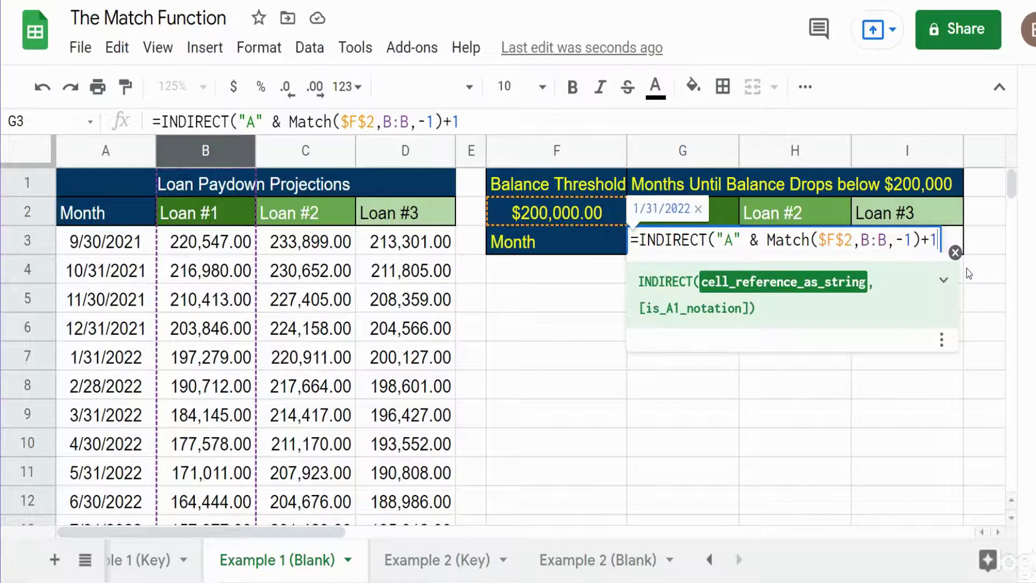
{"action": "type", "text": ")"}
{"action": "key", "text": "Return"}
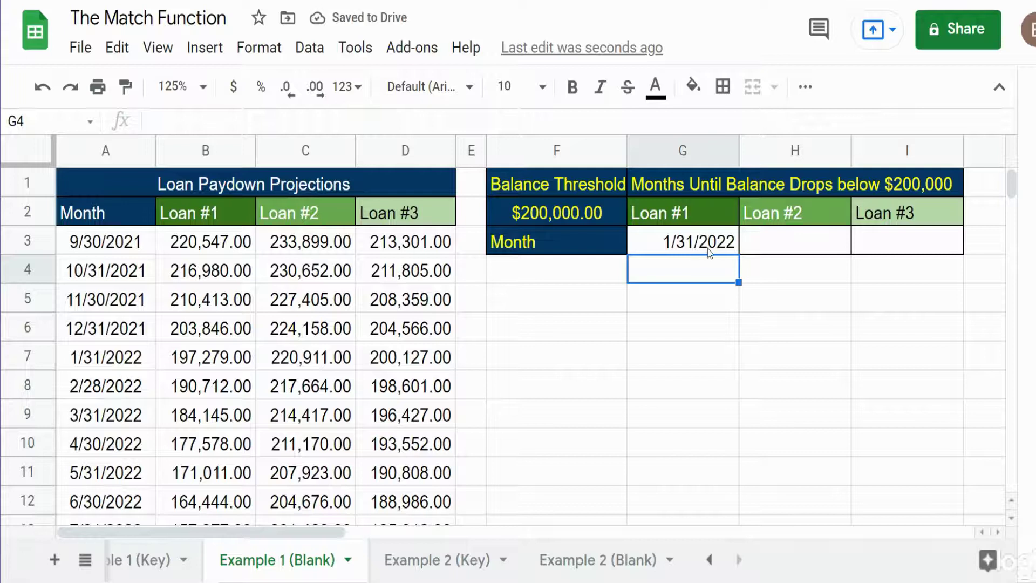
- Check the Loan #1 month against the balance in B7, and copy the G3 formula across to Loan #2 and Loan #3
{"action": "left_click", "coordinate": [204, 359]}
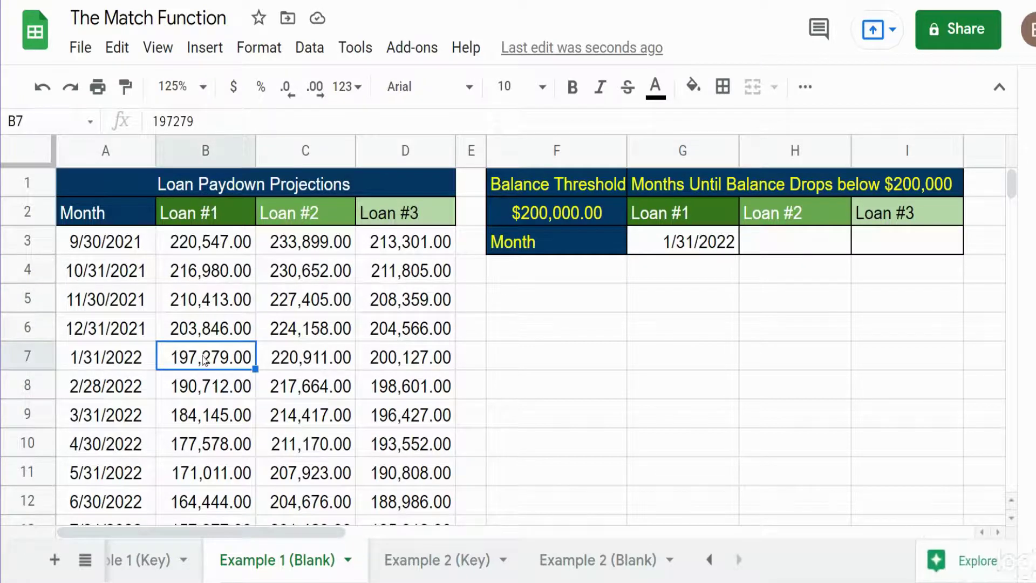
{"action": "left_click", "coordinate": [713, 252]}
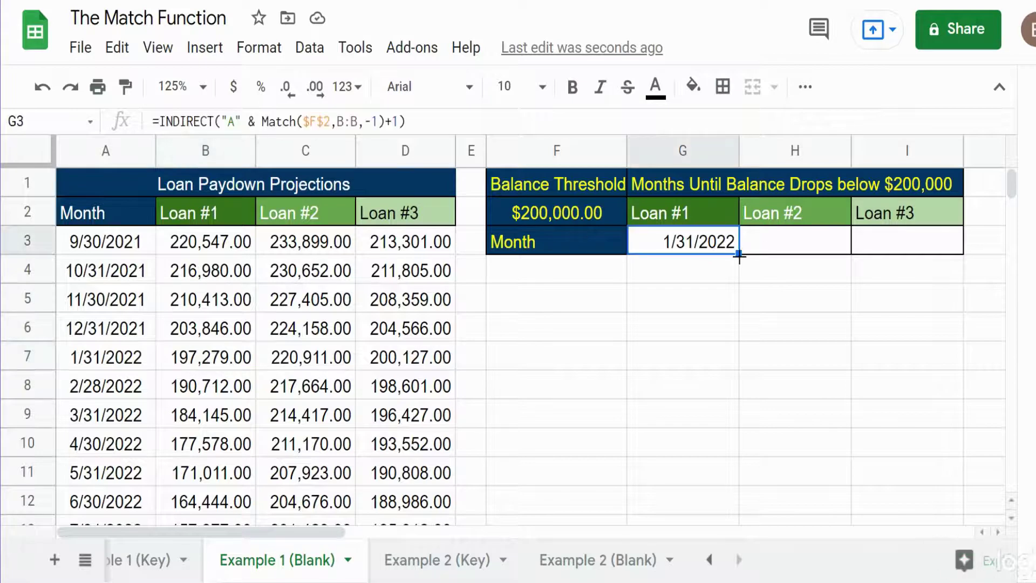
{"action": "left_click_drag", "start_coordinate": [739, 254], "coordinate": [978, 264]}
{"action": "left_click", "coordinate": [858, 298]}
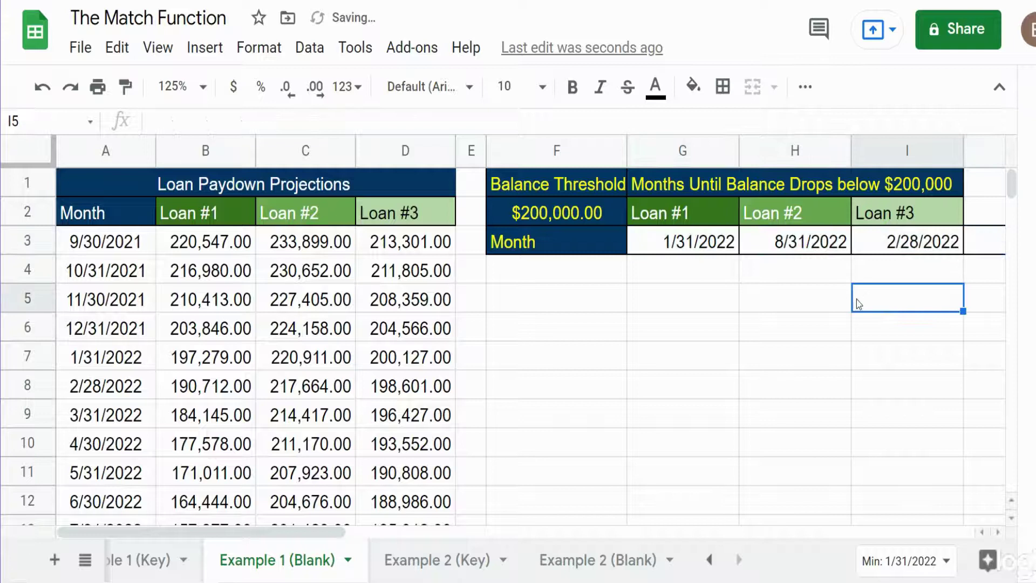
- Compare the Loan #2 and Loan #3 months in H3 and I3 with the balances in columns C and D
{"action": "left_click", "coordinate": [811, 252]}
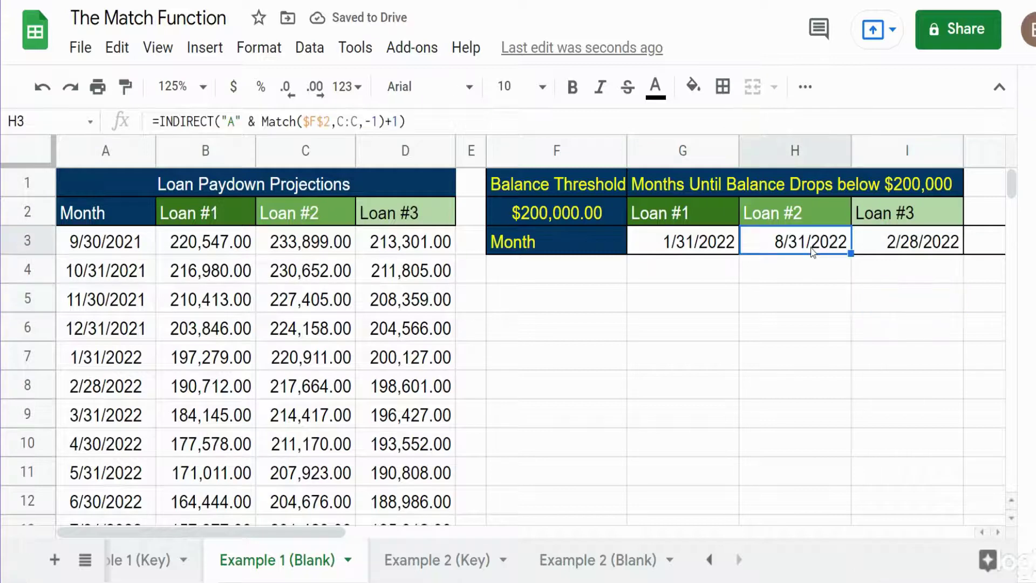
{"action": "left_click", "coordinate": [299, 479]}
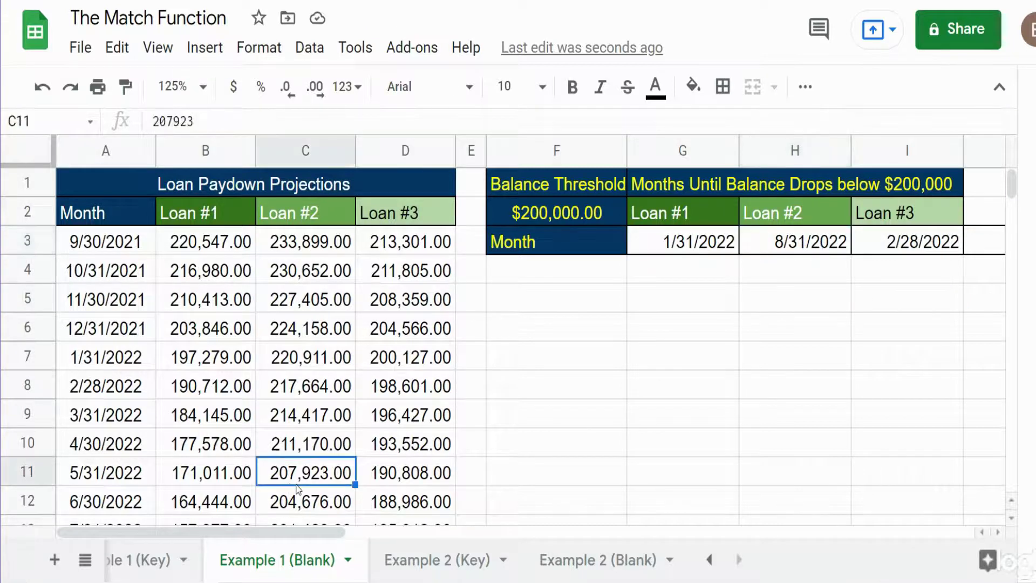
{"action": "scroll", "coordinate": [299, 488], "scroll_direction": "down", "scroll_amount": 1}
{"action": "left_click", "coordinate": [302, 505]}
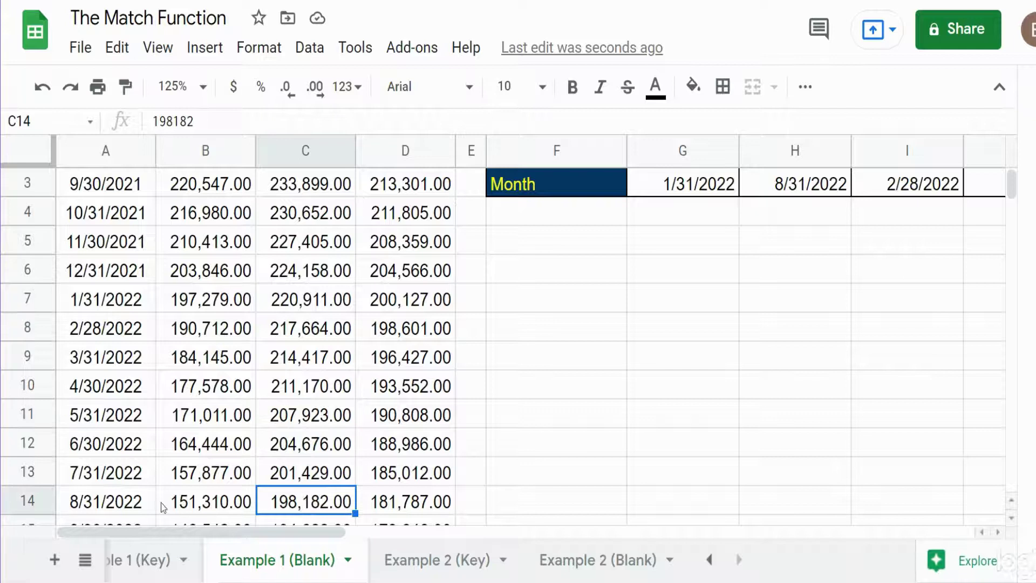
{"action": "scroll", "coordinate": [89, 502], "scroll_direction": "up", "scroll_amount": 1}
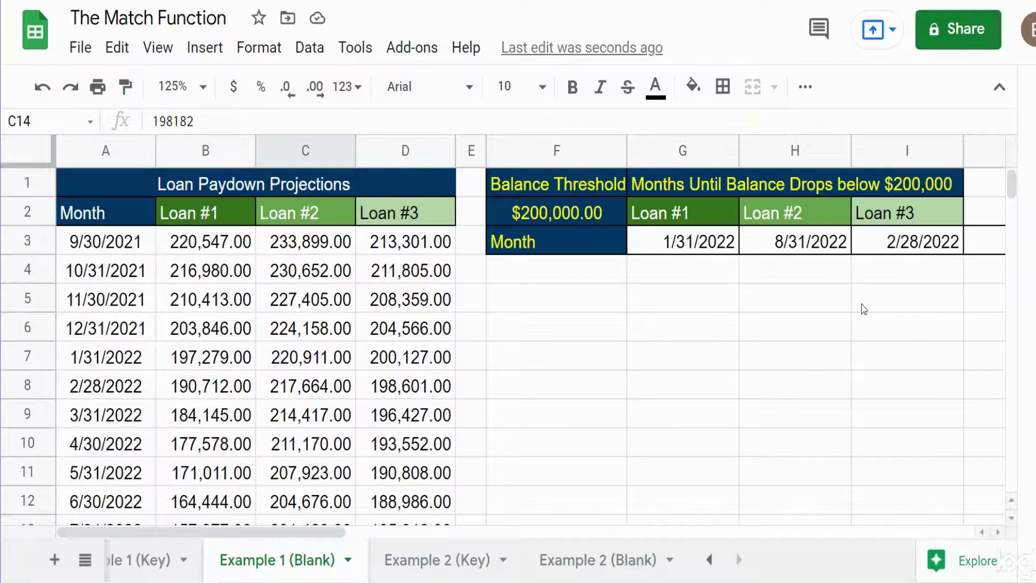
{"action": "left_click", "coordinate": [891, 242]}
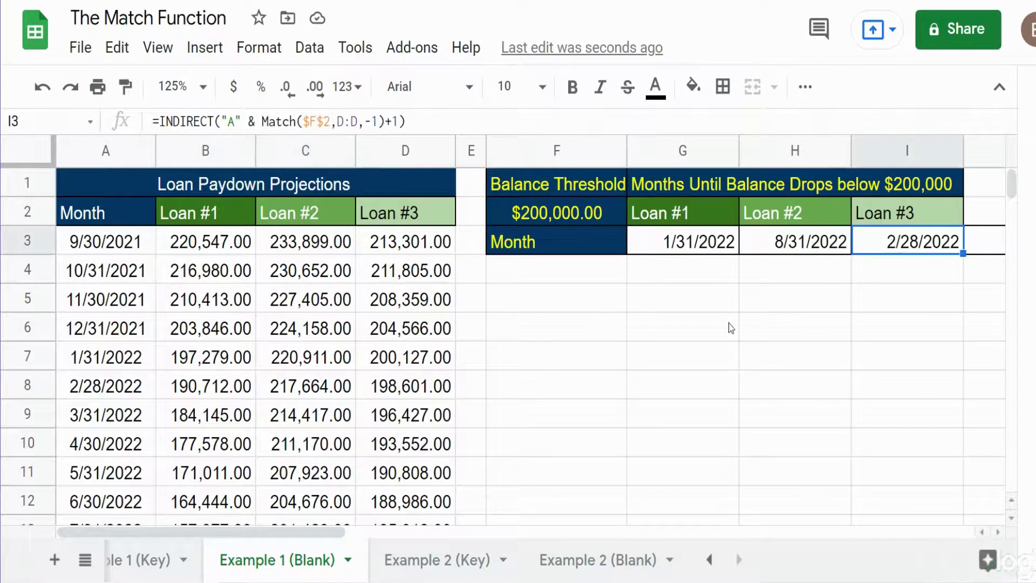
{"action": "left_click", "coordinate": [407, 389]}
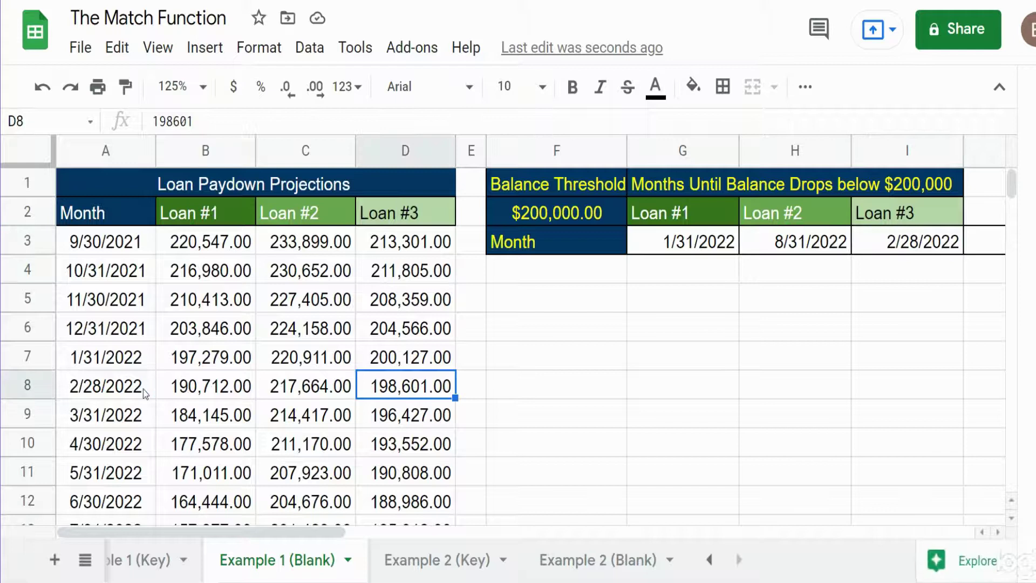
{"action": "left_click", "coordinate": [830, 327]}
- Change the balance threshold in F2 to 190000
{"action": "left_click", "coordinate": [565, 218]}
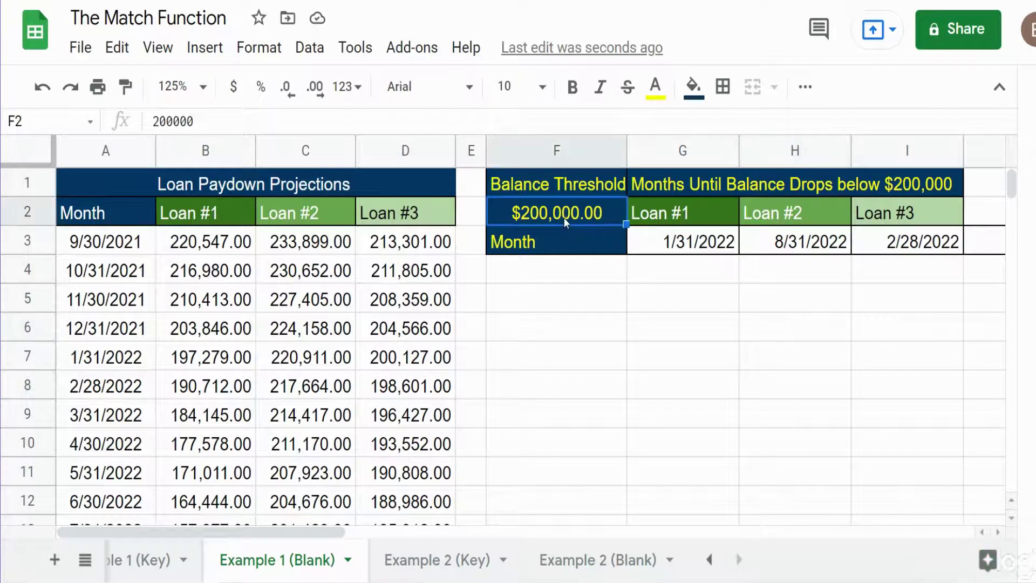
{"action": "double_click", "coordinate": [549, 213]}
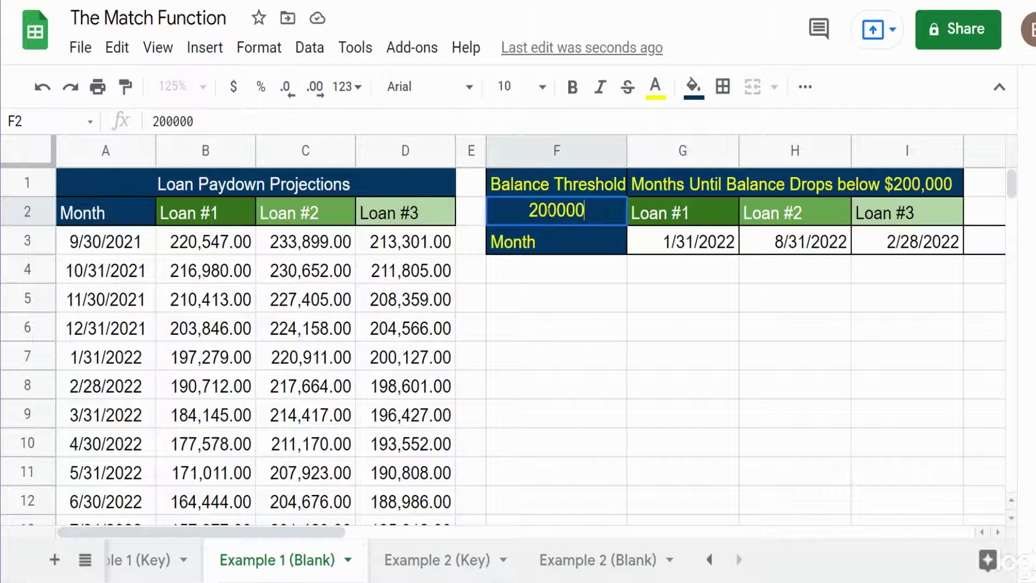
{"action": "left_click_drag", "start_coordinate": [557, 209], "coordinate": [525, 210]}
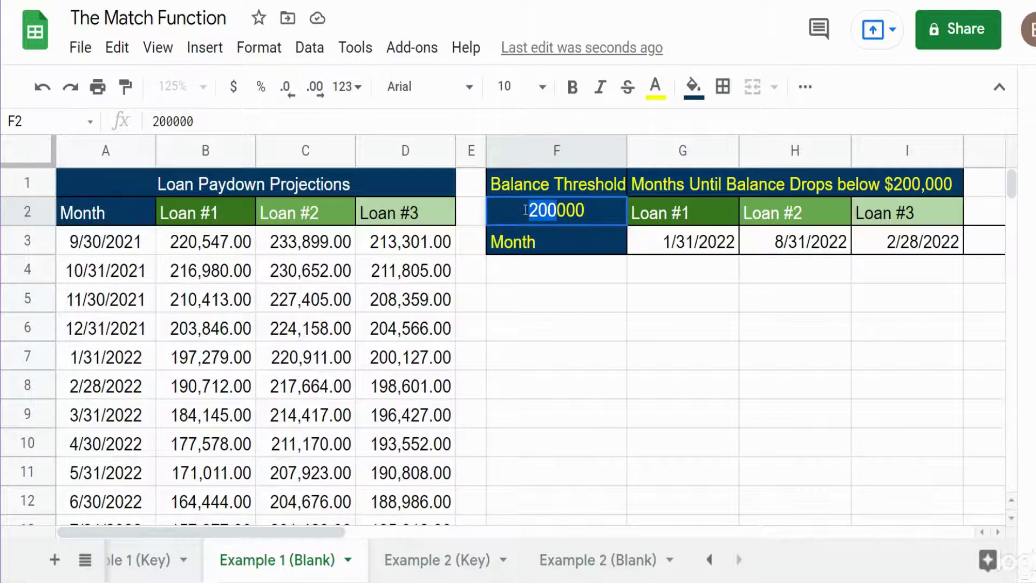
{"action": "type", "text": "190"}
{"action": "key", "text": "Return"}
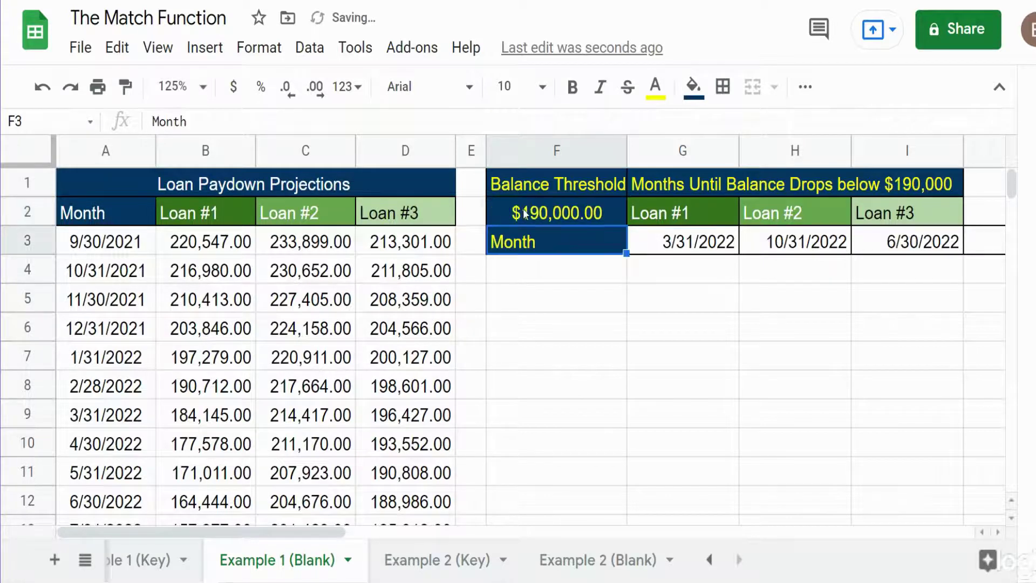
- Check the months in G3:I3 for all three loans against the first balances below $190,000 in columns B, C and D
{"action": "left_click", "coordinate": [687, 246]}
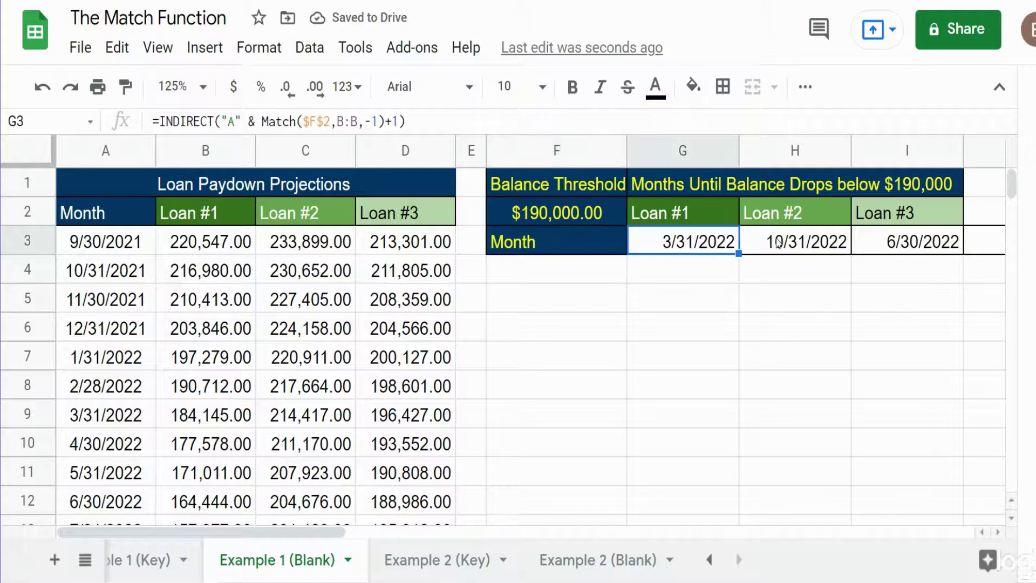
{"action": "left_click", "coordinate": [186, 416]}
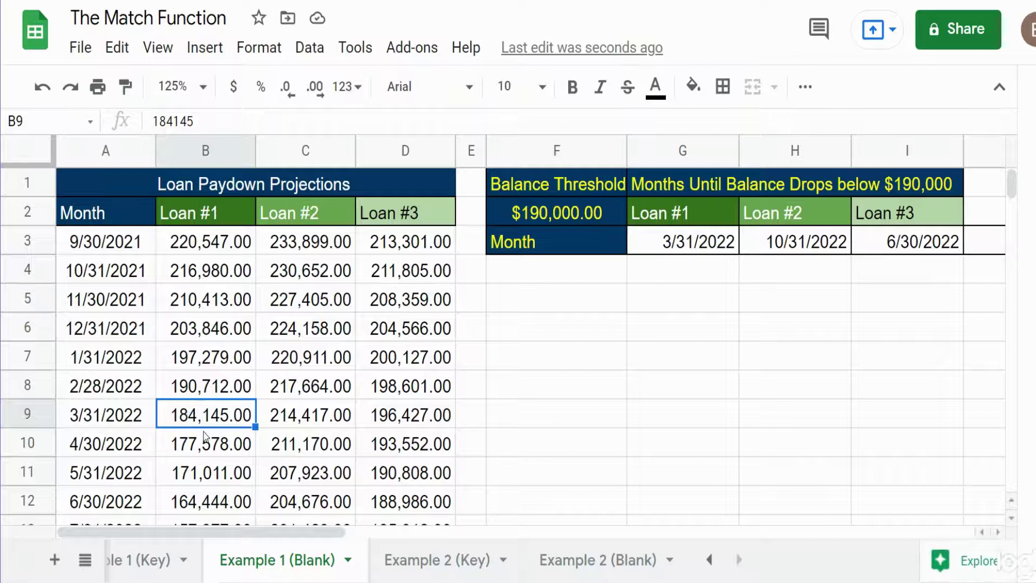
{"action": "left_click", "coordinate": [300, 498]}
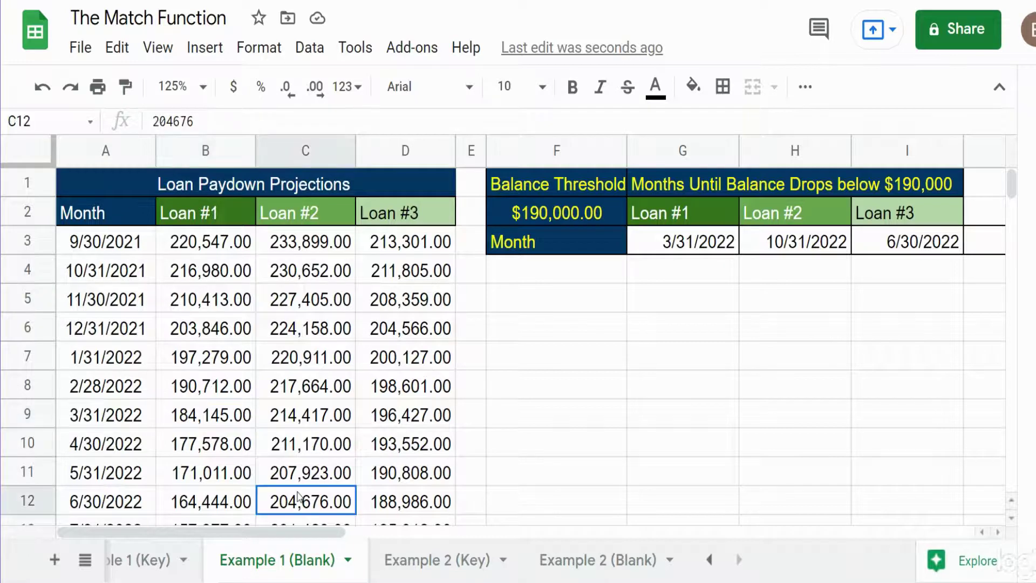
{"action": "scroll", "coordinate": [299, 496], "scroll_direction": "down", "scroll_amount": 1}
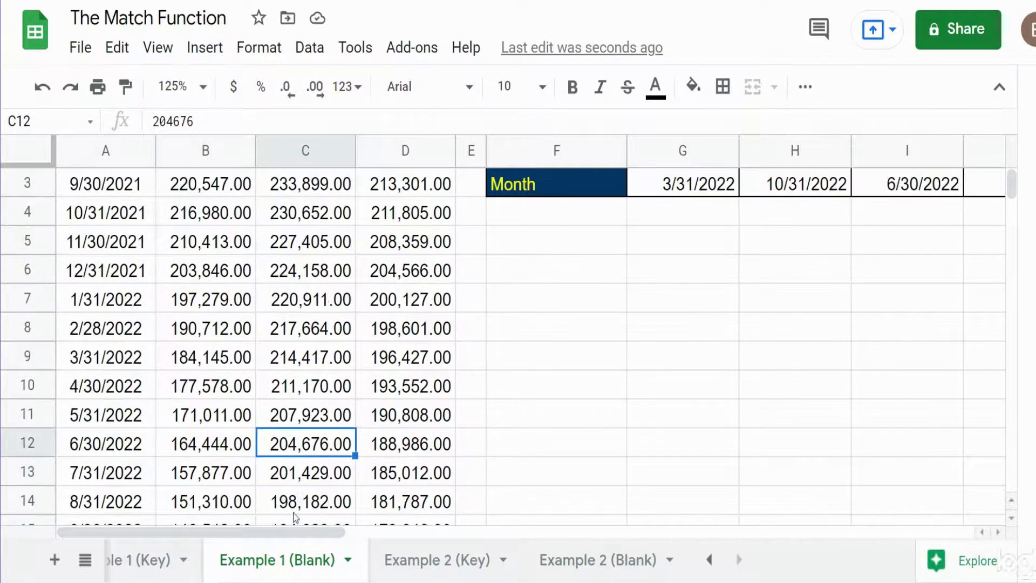
{"action": "left_click", "coordinate": [298, 507]}
{"action": "scroll", "coordinate": [297, 509], "scroll_direction": "up", "scroll_amount": 1}
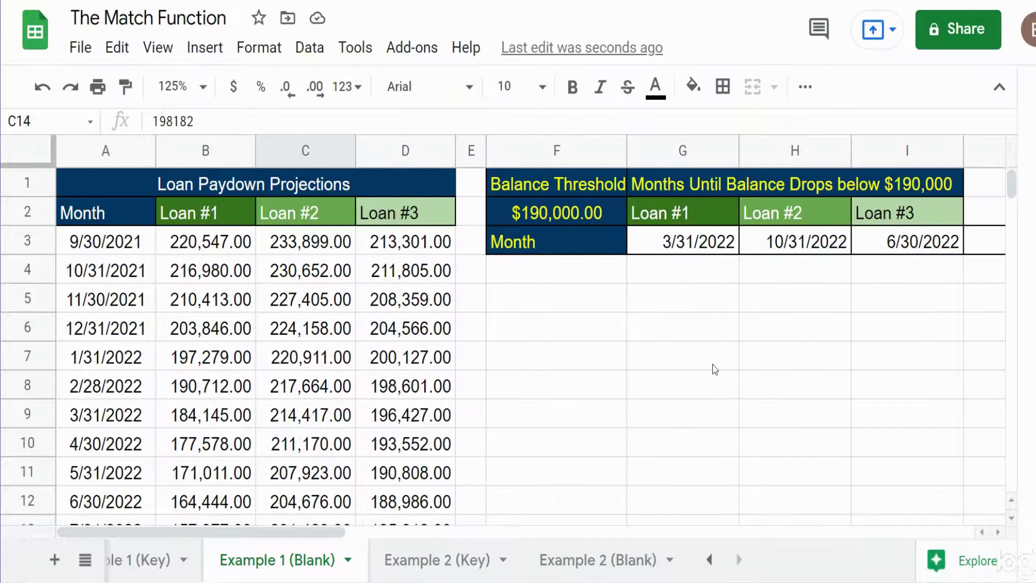
{"action": "scroll", "coordinate": [647, 372], "scroll_direction": "down", "scroll_amount": 3}
{"action": "left_click", "coordinate": [298, 477]}
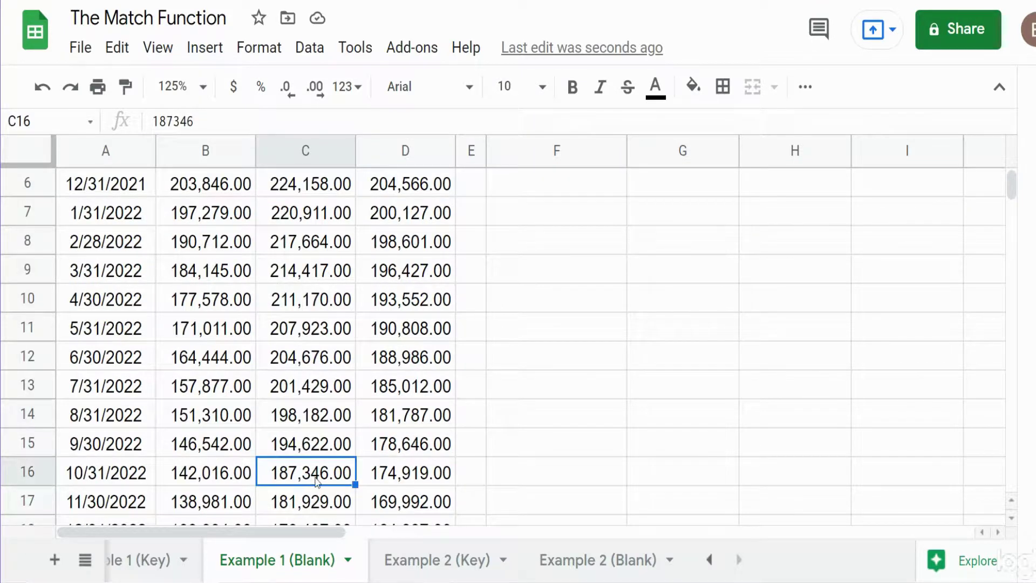
{"action": "scroll", "coordinate": [317, 482], "scroll_direction": "up", "scroll_amount": 3}
{"action": "left_click", "coordinate": [932, 243]}
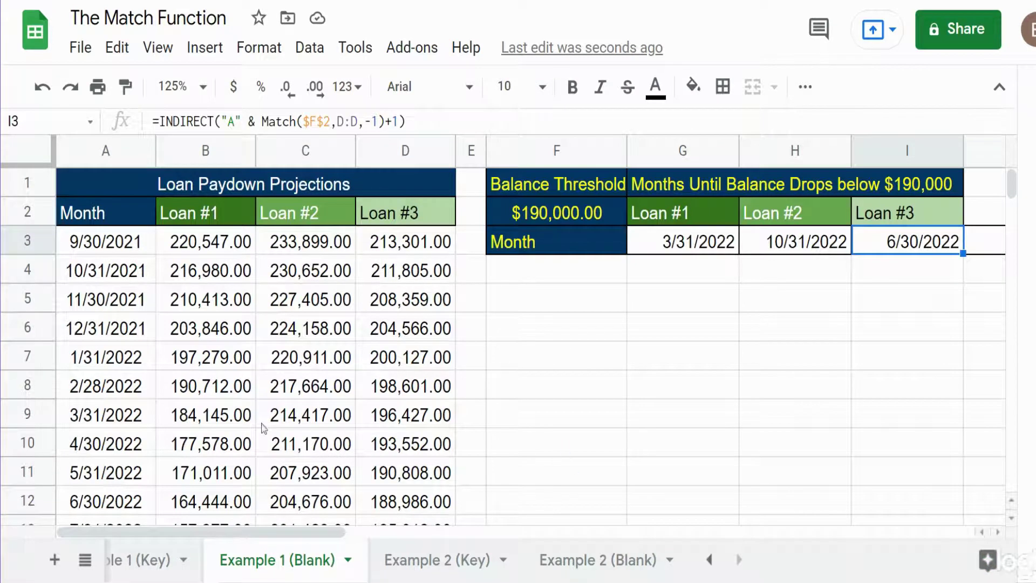
{"action": "left_click", "coordinate": [408, 504]}
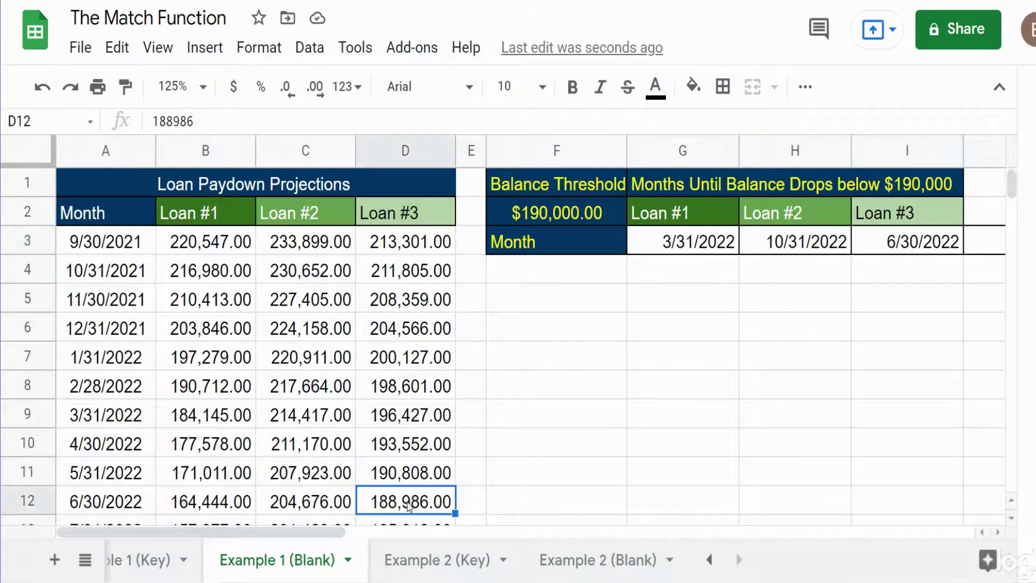
{"action": "left_click", "coordinate": [771, 419]}
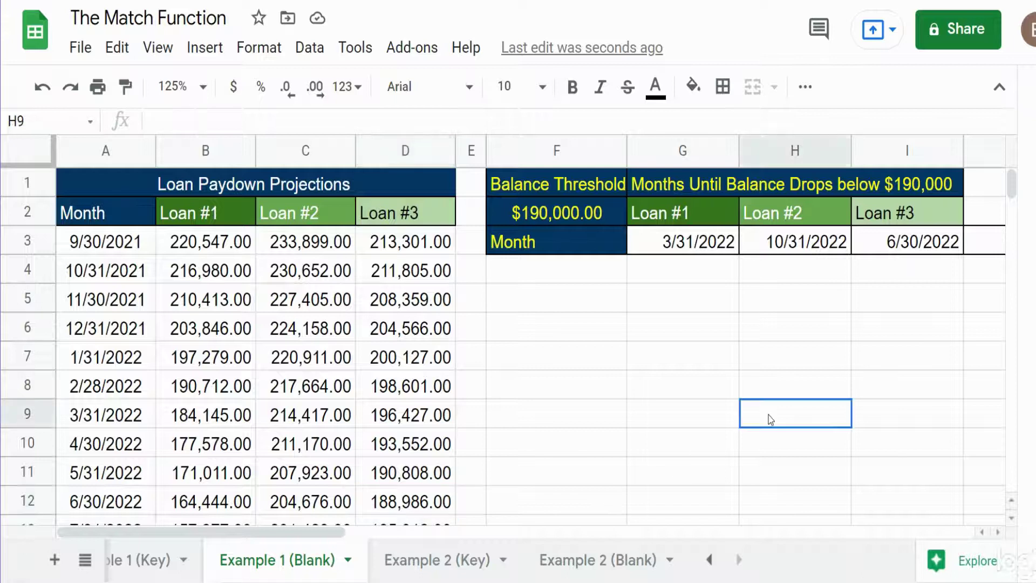
- On the Example 2 (Blank) sheet, begin the East Branch formula in G3 with =INDIRECT("A" & Match(
{"action": "left_click", "coordinate": [553, 561]}
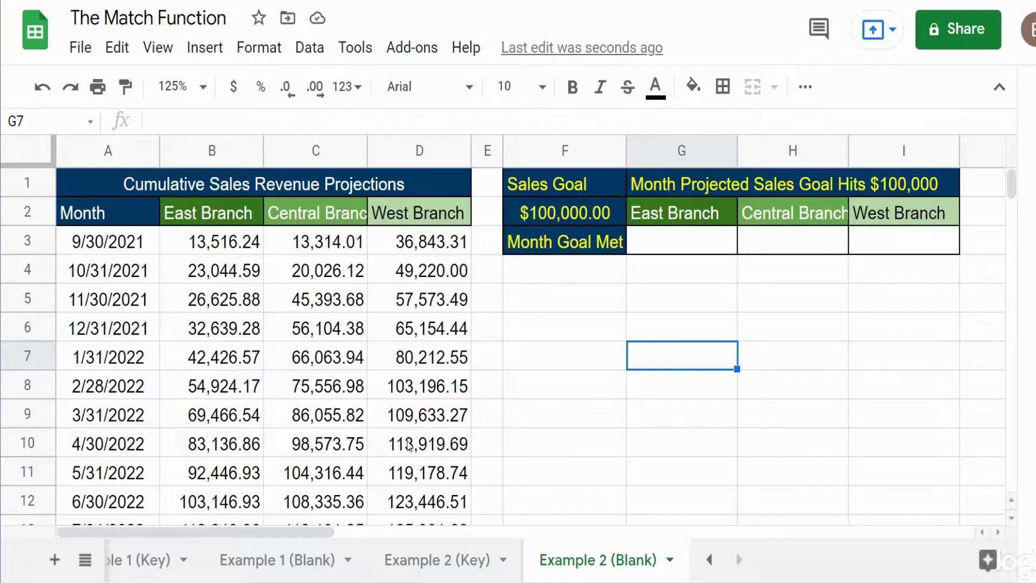
{"action": "left_click", "coordinate": [238, 501]}
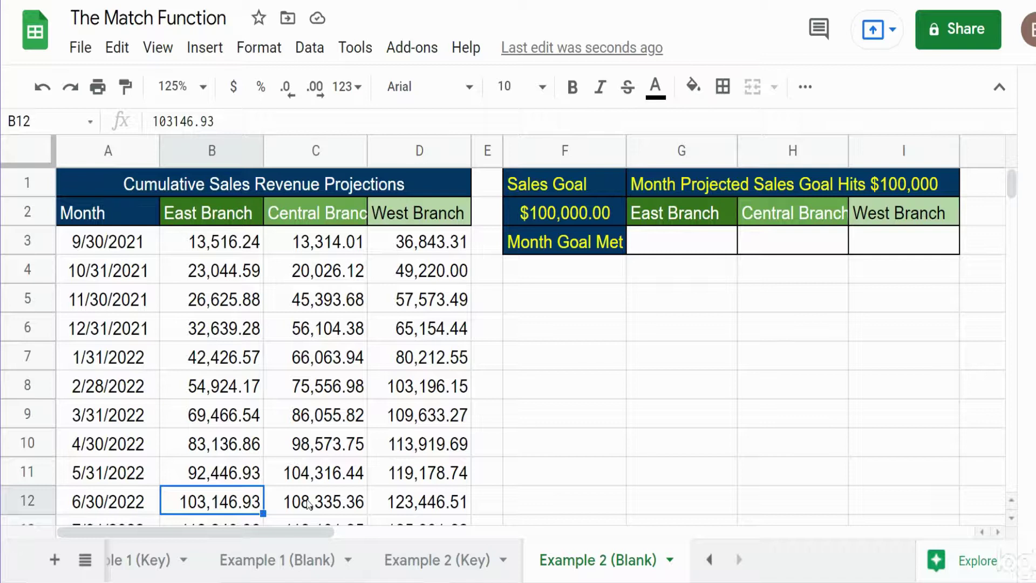
{"action": "left_click", "coordinate": [698, 244]}
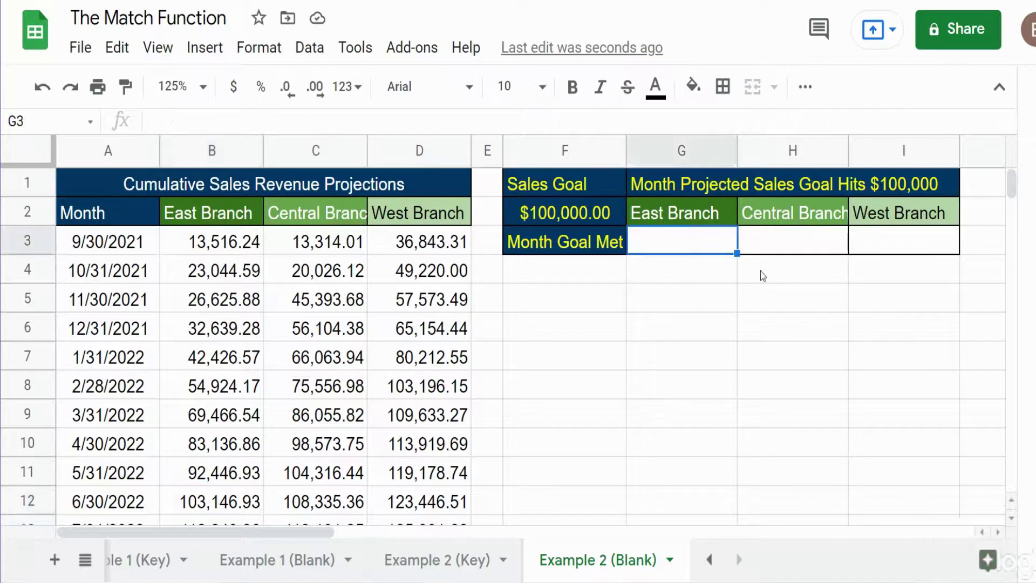
{"action": "type", "text": "=Ind"}
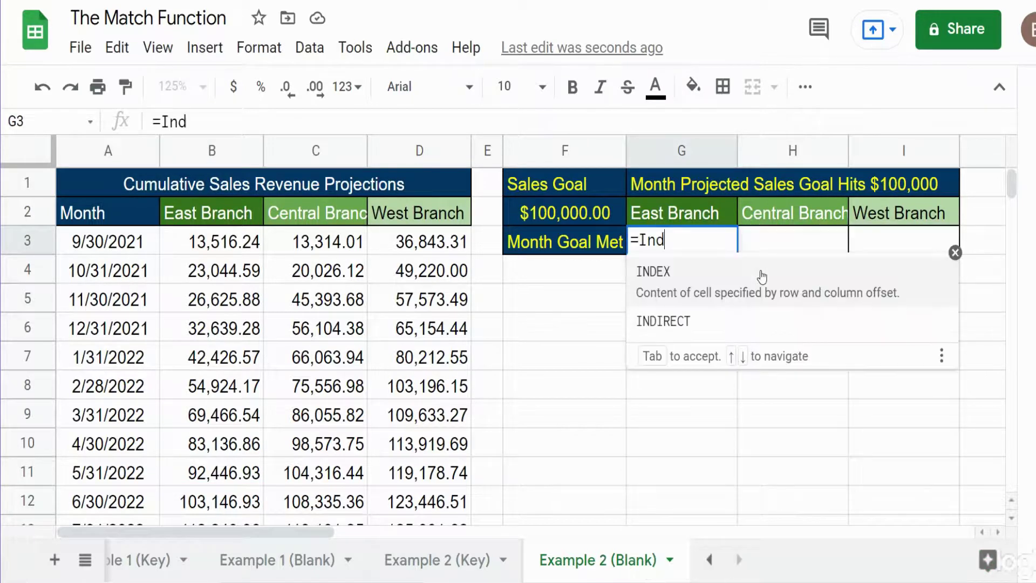
{"action": "key", "text": "Down"}
{"action": "key", "text": "Tab"}
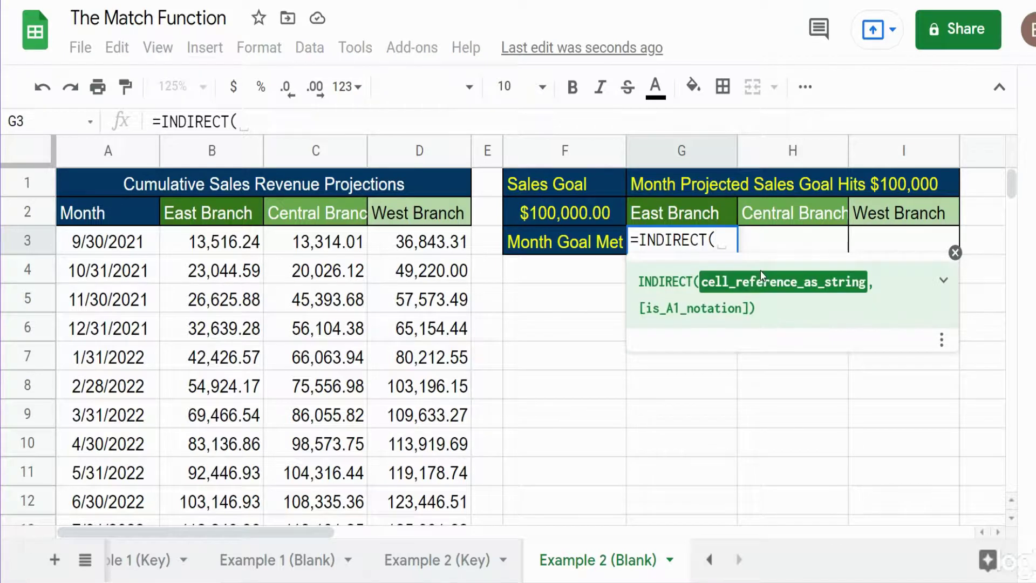
{"action": "type", "text": "\"A"}
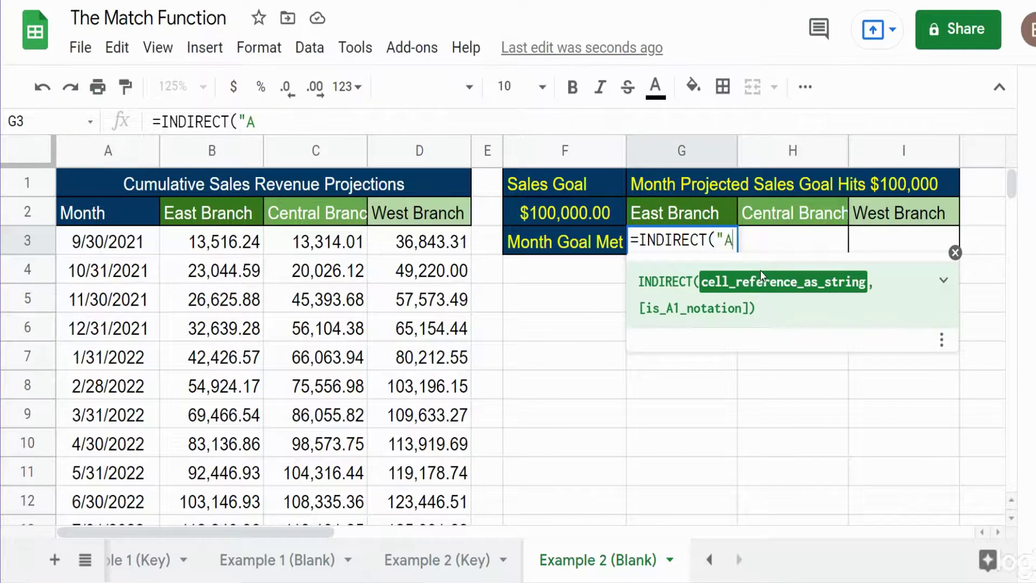
{"action": "type", "text": "\""}
{"action": "type", "text": " &"}
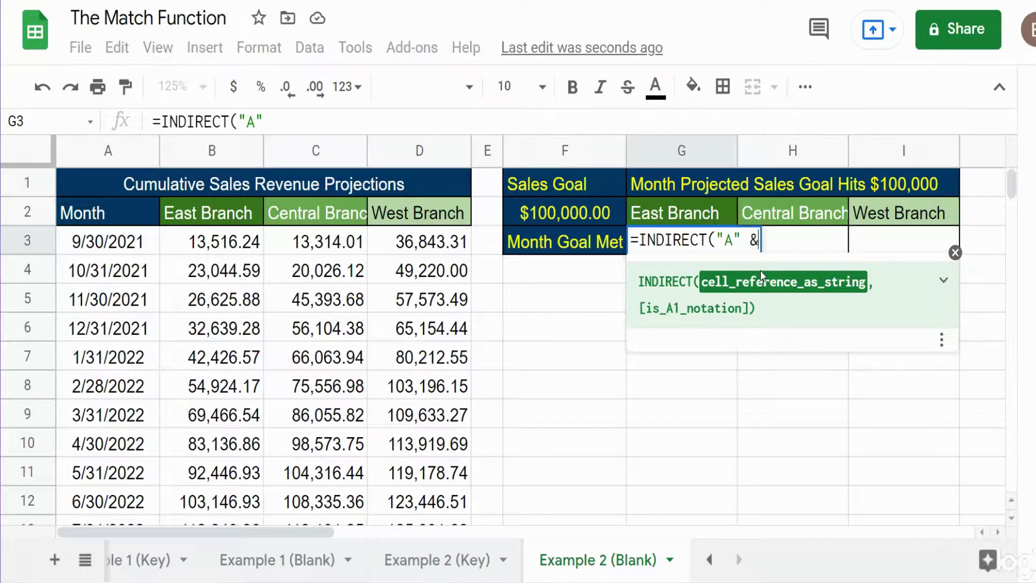
{"action": "type", "text": " Match("}
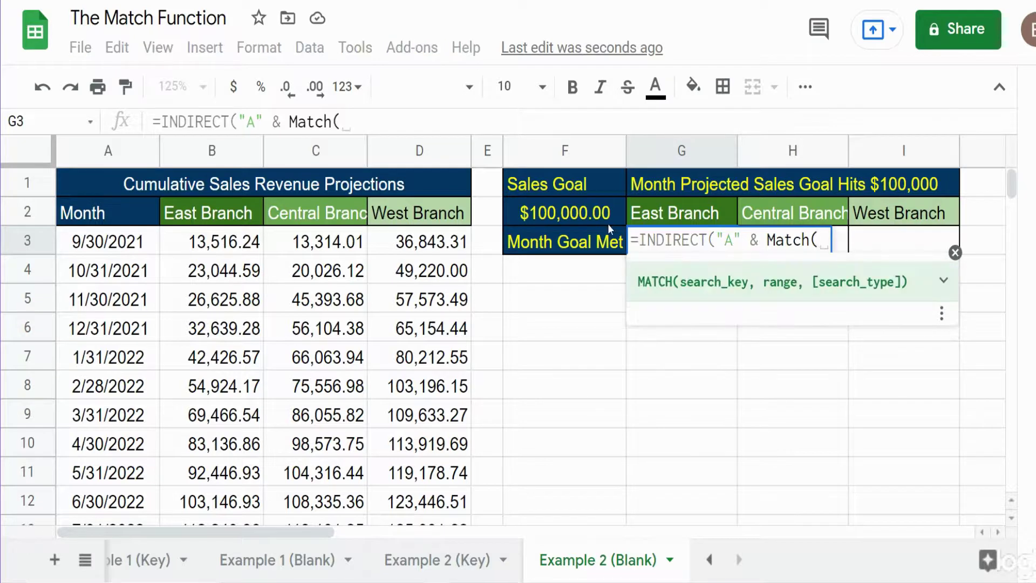
- Give MATCH the absolute sales goal $F$2, range B:B and search type 1, and add +1 to its result
{"action": "left_click", "coordinate": [559, 216]}
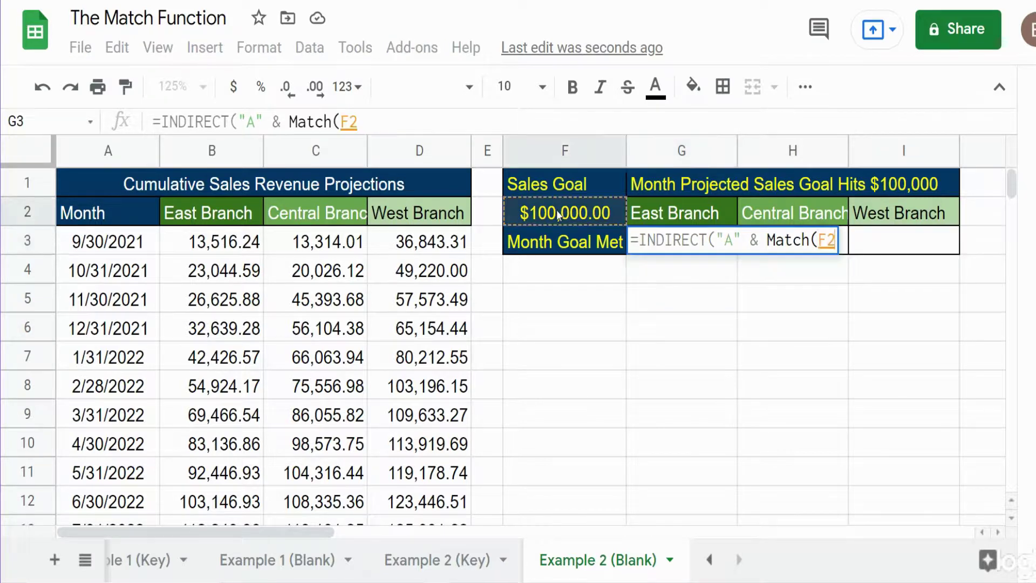
{"action": "key", "text": "F4"}
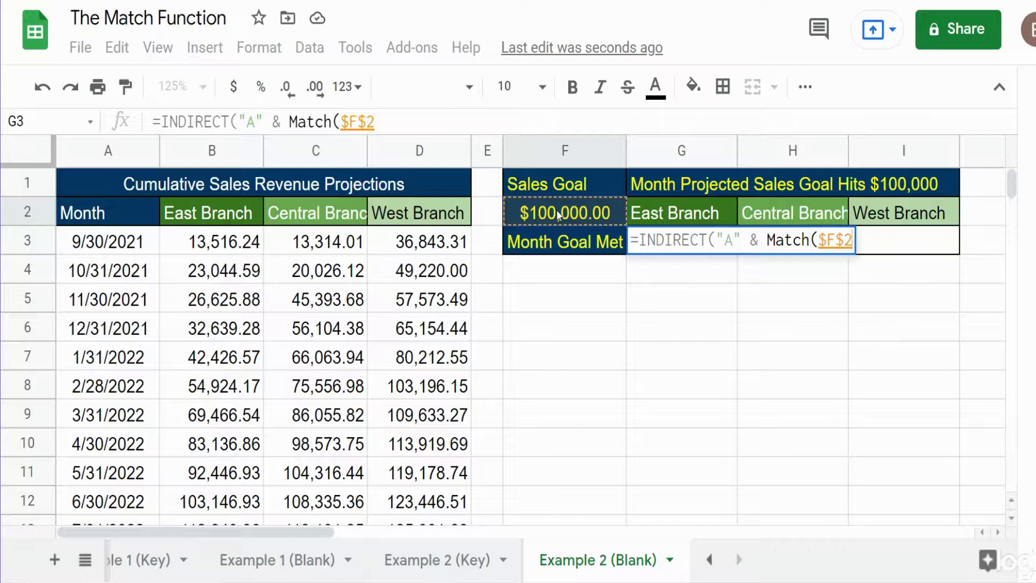
{"action": "type", "text": ","}
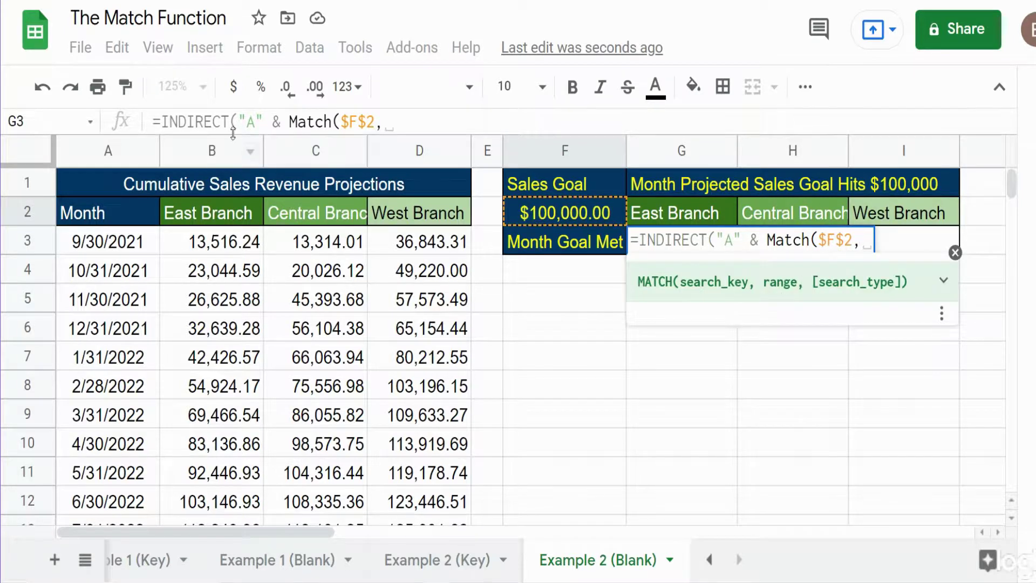
{"action": "left_click", "coordinate": [233, 152]}
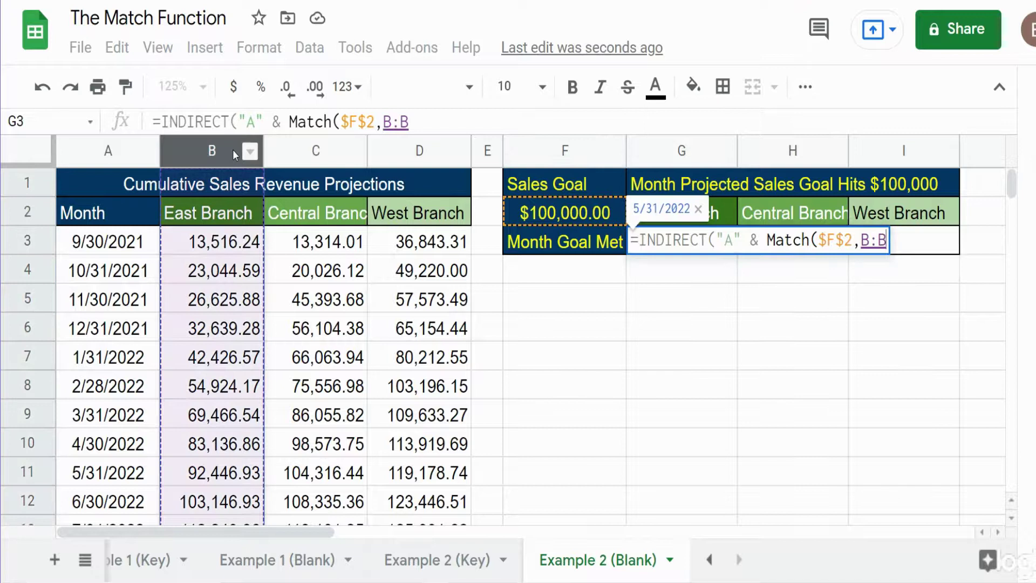
{"action": "type", "text": ","}
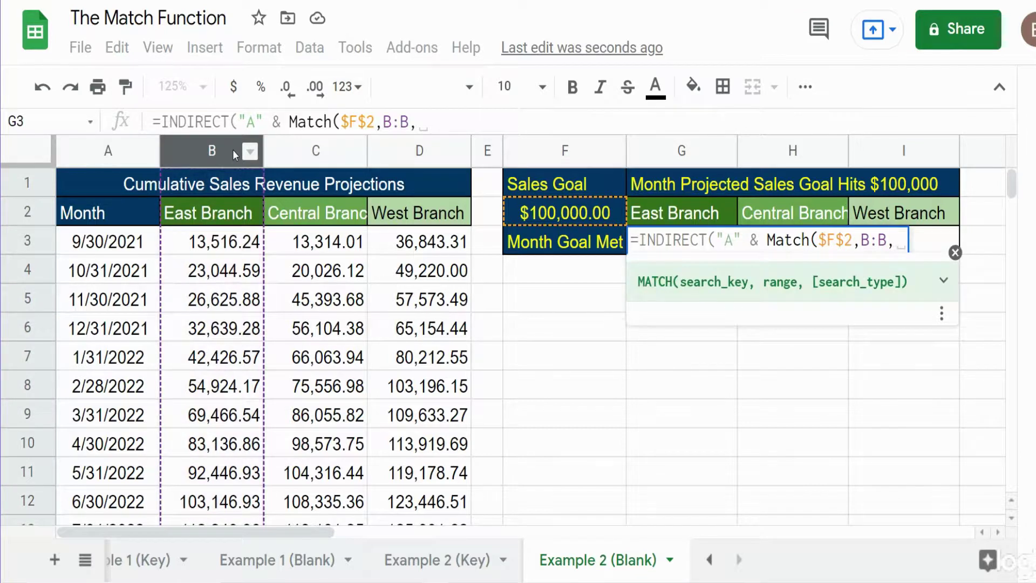
{"action": "type", "text": "1"}
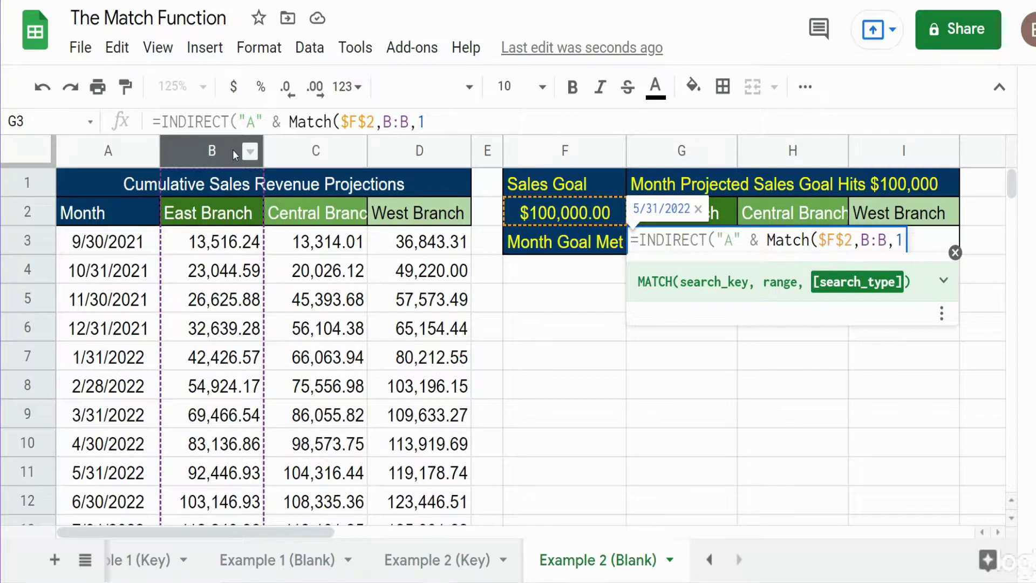
{"action": "type", "text": ")+1"}
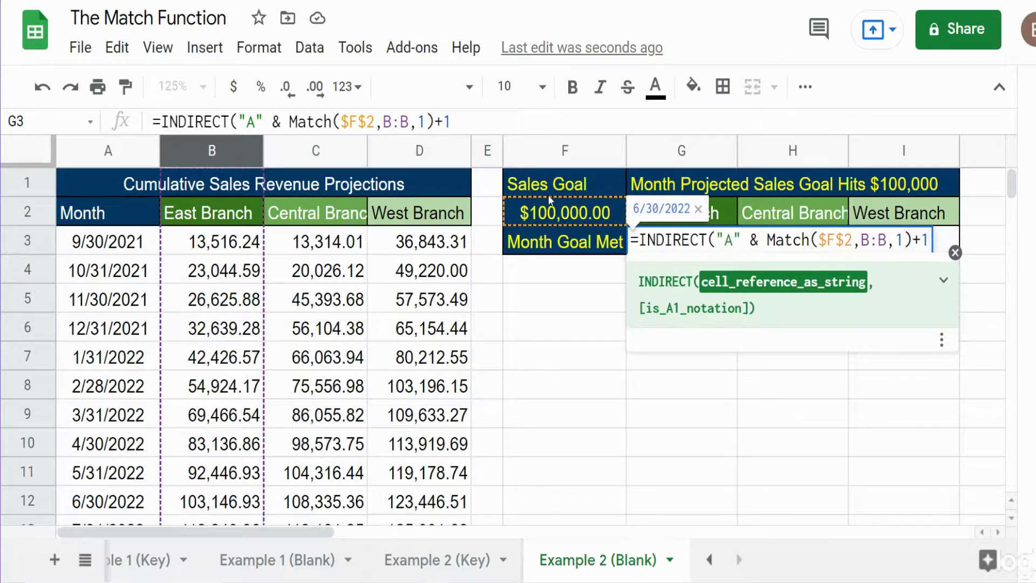
- Preview the result of the MATCH portion in the G3 formula, and close the INDIRECT parenthesis to enter the formula
{"action": "key", "text": "Left"}
{"action": "key", "text": "Left"}
{"action": "left_click_drag", "start_coordinate": [912, 240], "coordinate": [764, 237]}
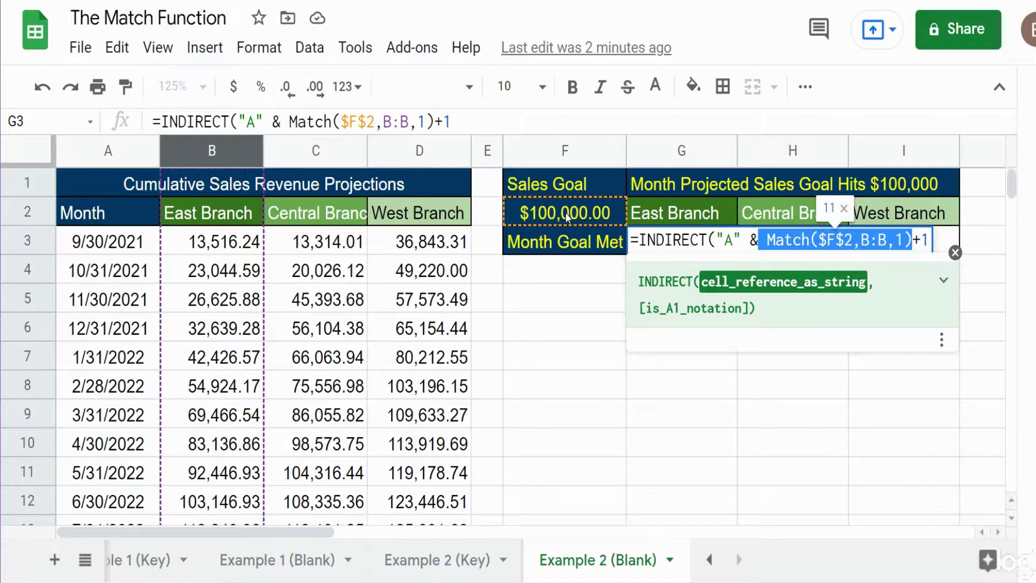
{"action": "left_click", "coordinate": [929, 240]}
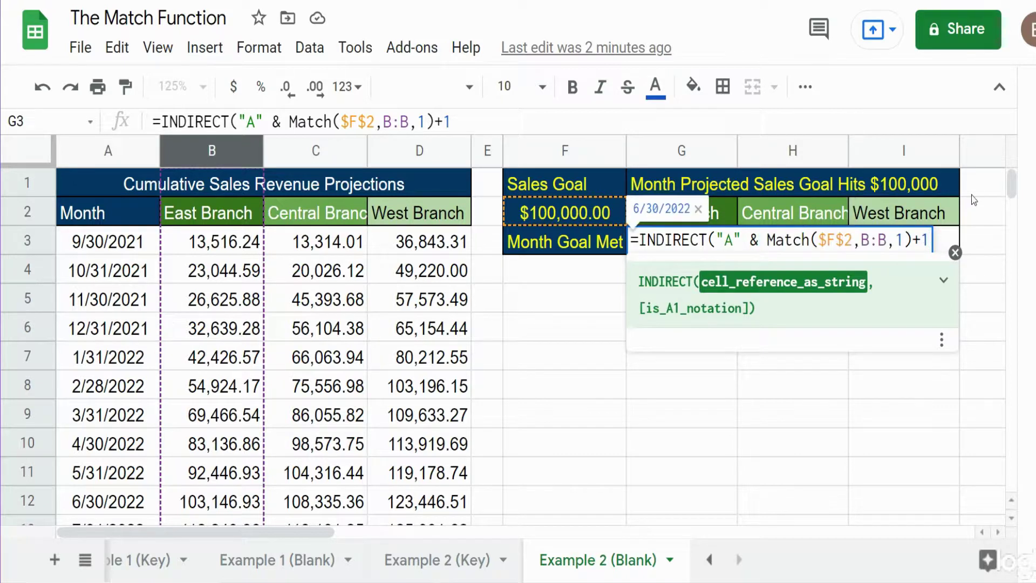
{"action": "type", "text": ")"}
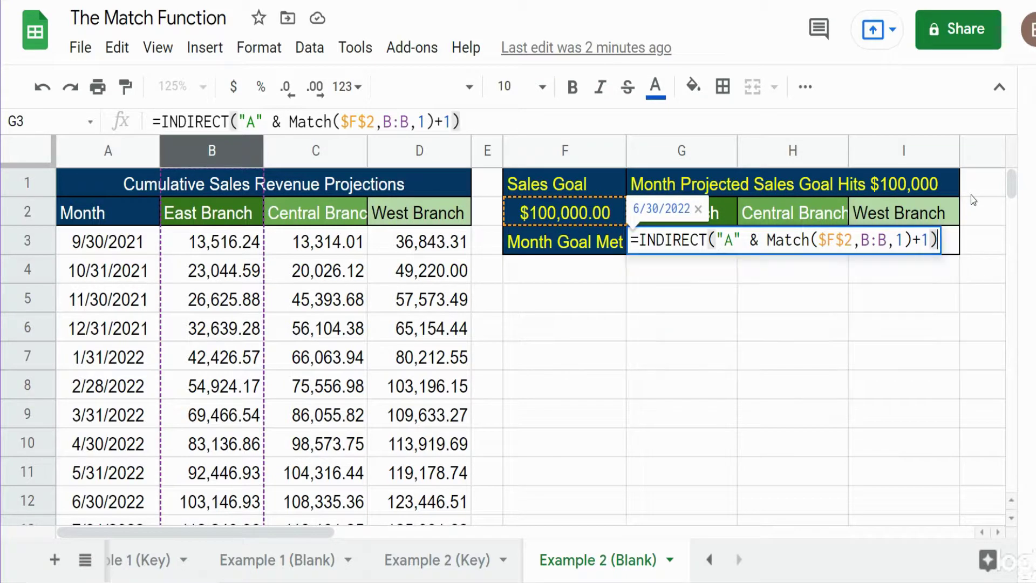
{"action": "key", "text": "Return"}
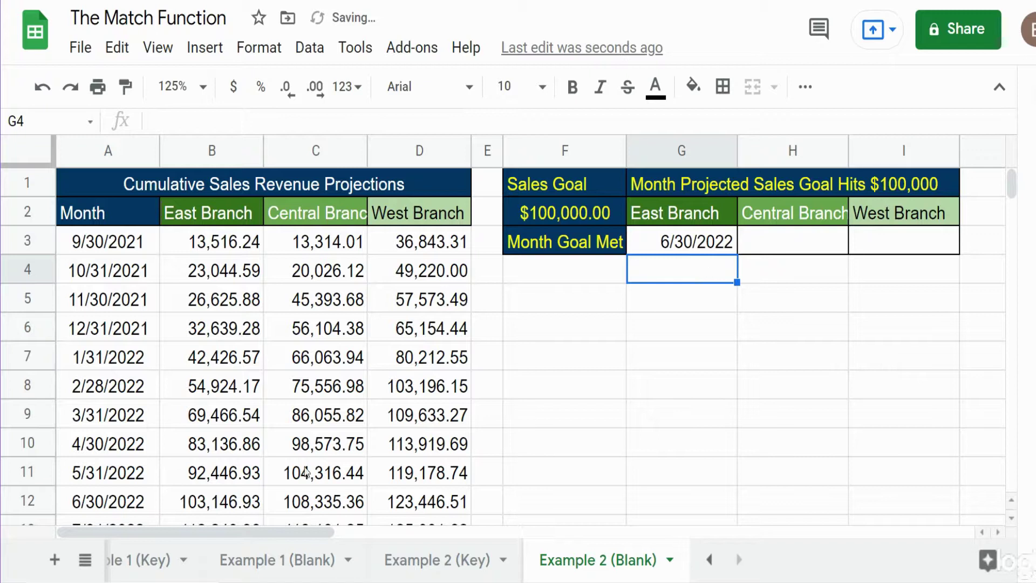
- Check the East Branch month against the revenue in B12, and copy the G3 formula across to Central Branch and West Branch
{"action": "left_click", "coordinate": [199, 508]}
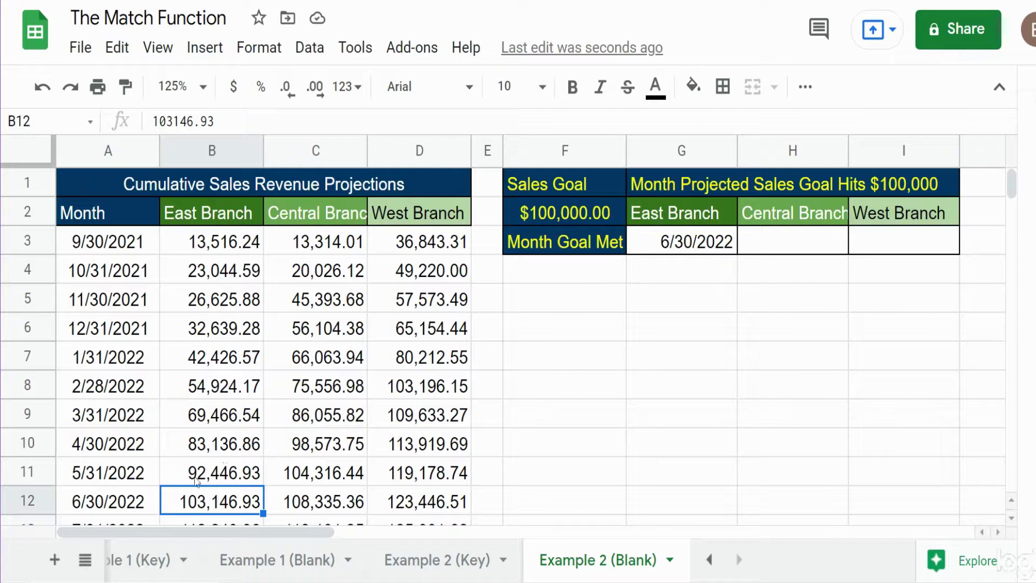
{"action": "left_click", "coordinate": [717, 245]}
{"action": "left_click_drag", "start_coordinate": [736, 252], "coordinate": [917, 246]}
{"action": "left_click", "coordinate": [885, 324]}
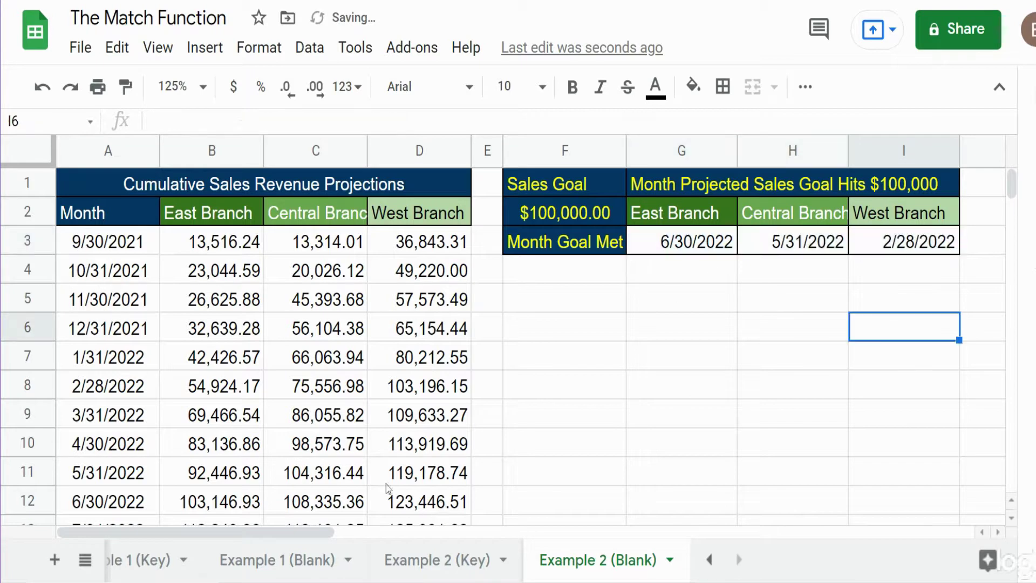
- Compare the Central Branch and West Branch months in H3 and I3 with the revenues in columns C and D
{"action": "left_click", "coordinate": [327, 475]}
{"action": "left_click", "coordinate": [107, 480]}
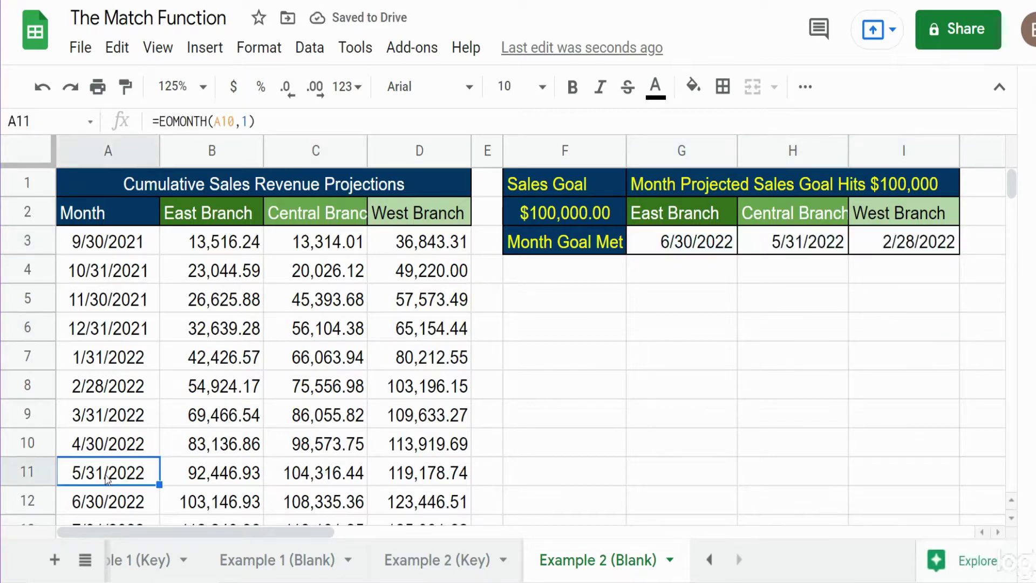
{"action": "left_click", "coordinate": [315, 476]}
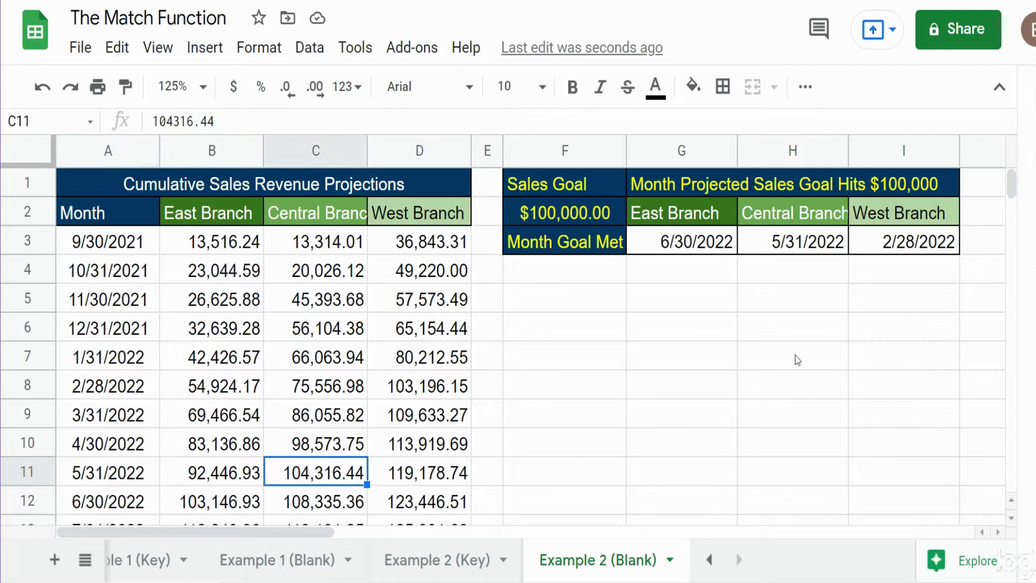
{"action": "left_click", "coordinate": [404, 396]}
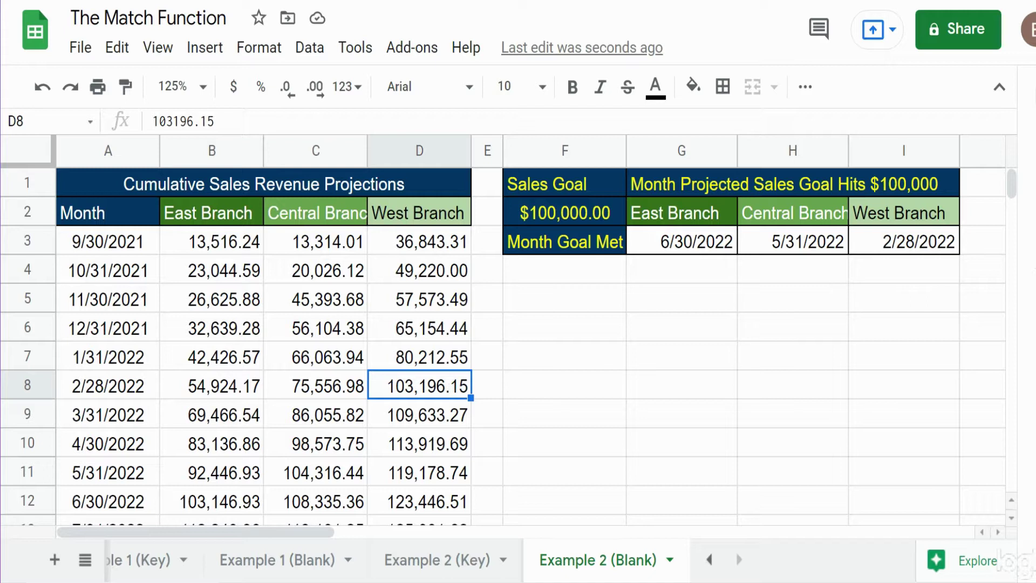
{"action": "left_click", "coordinate": [669, 332]}
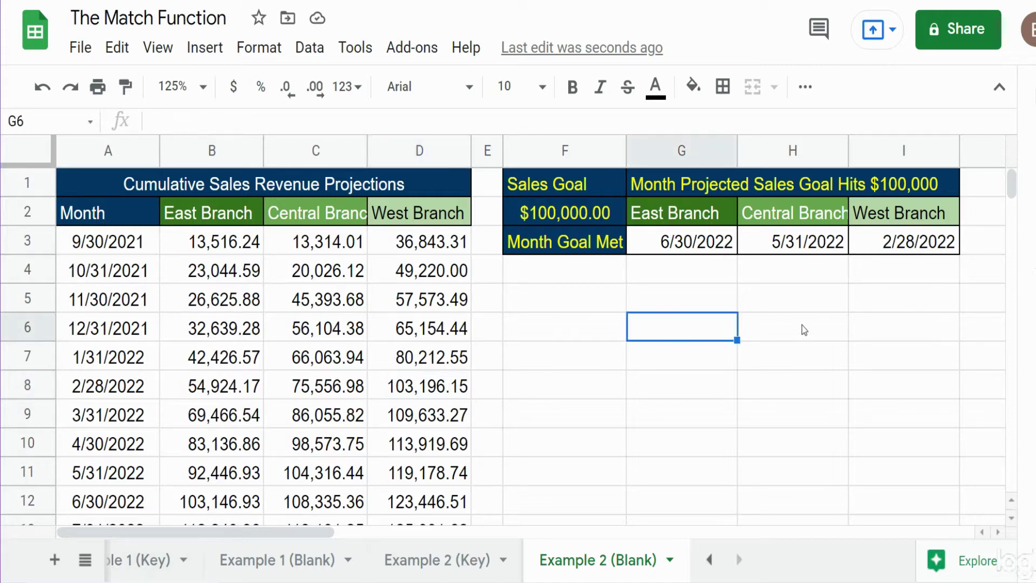